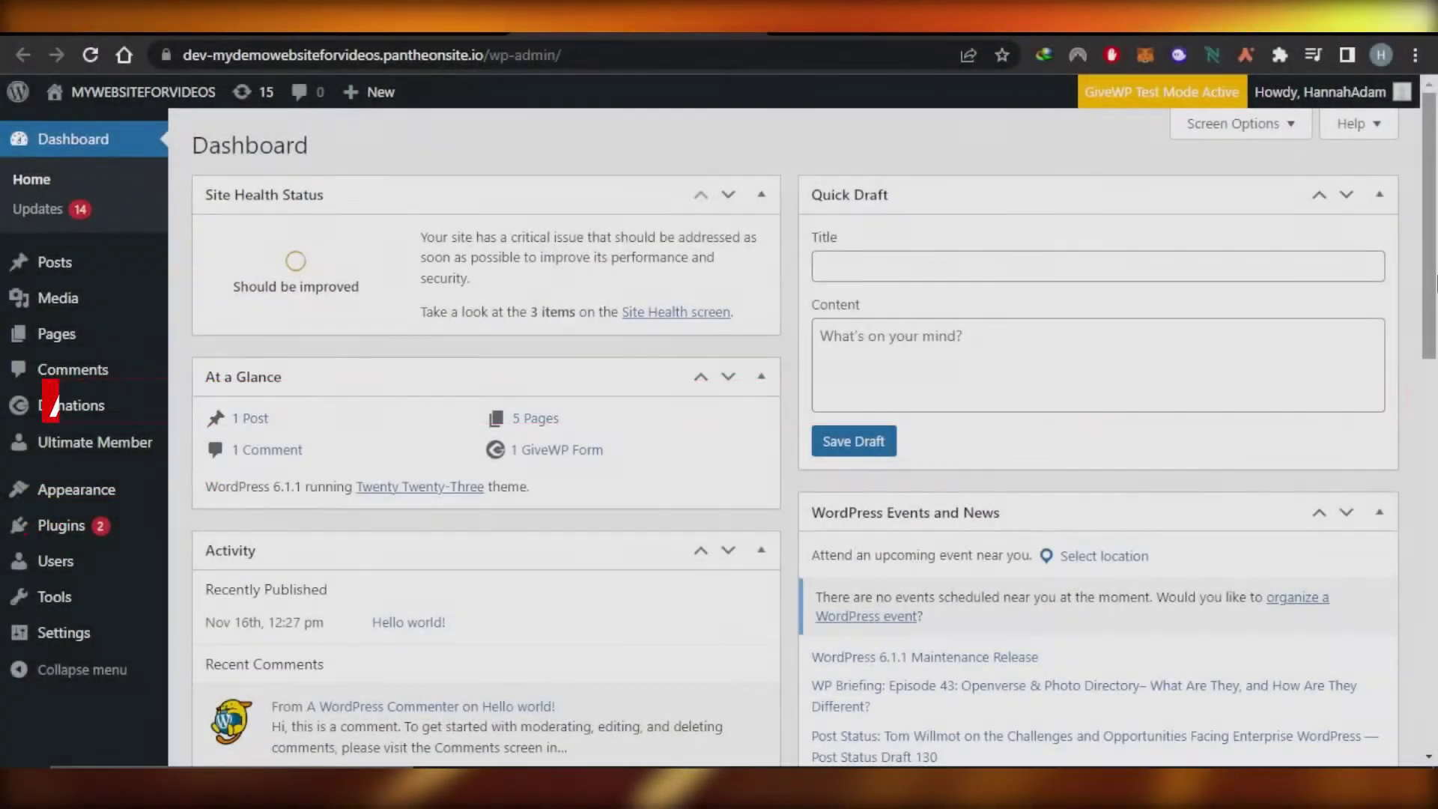
# Go to the Plugins > Add New page.
pyautogui.moveTo(1430, 281); pyautogui.dragTo(1430, 494)
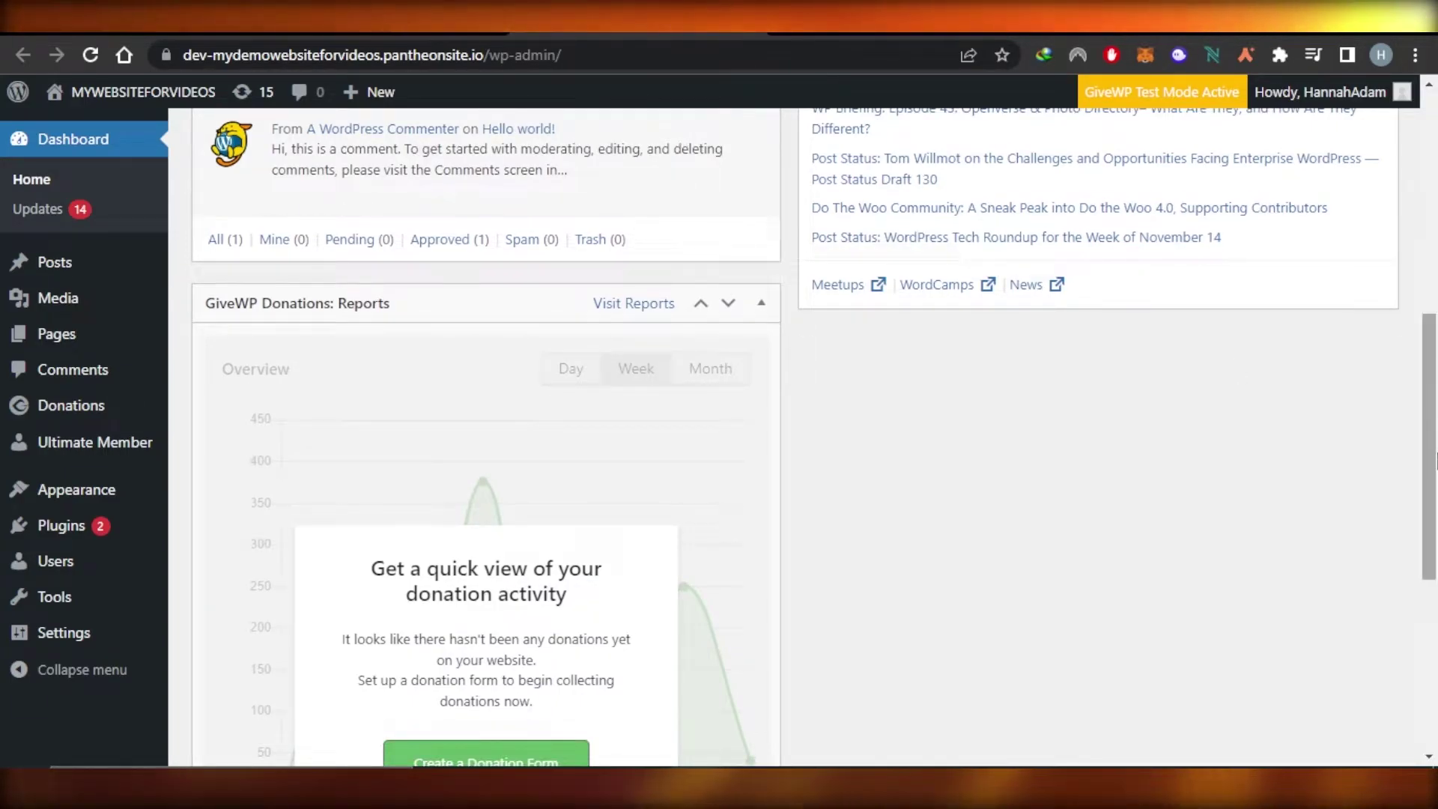
pyautogui.moveTo(1432, 324); pyautogui.dragTo(1430, 101)
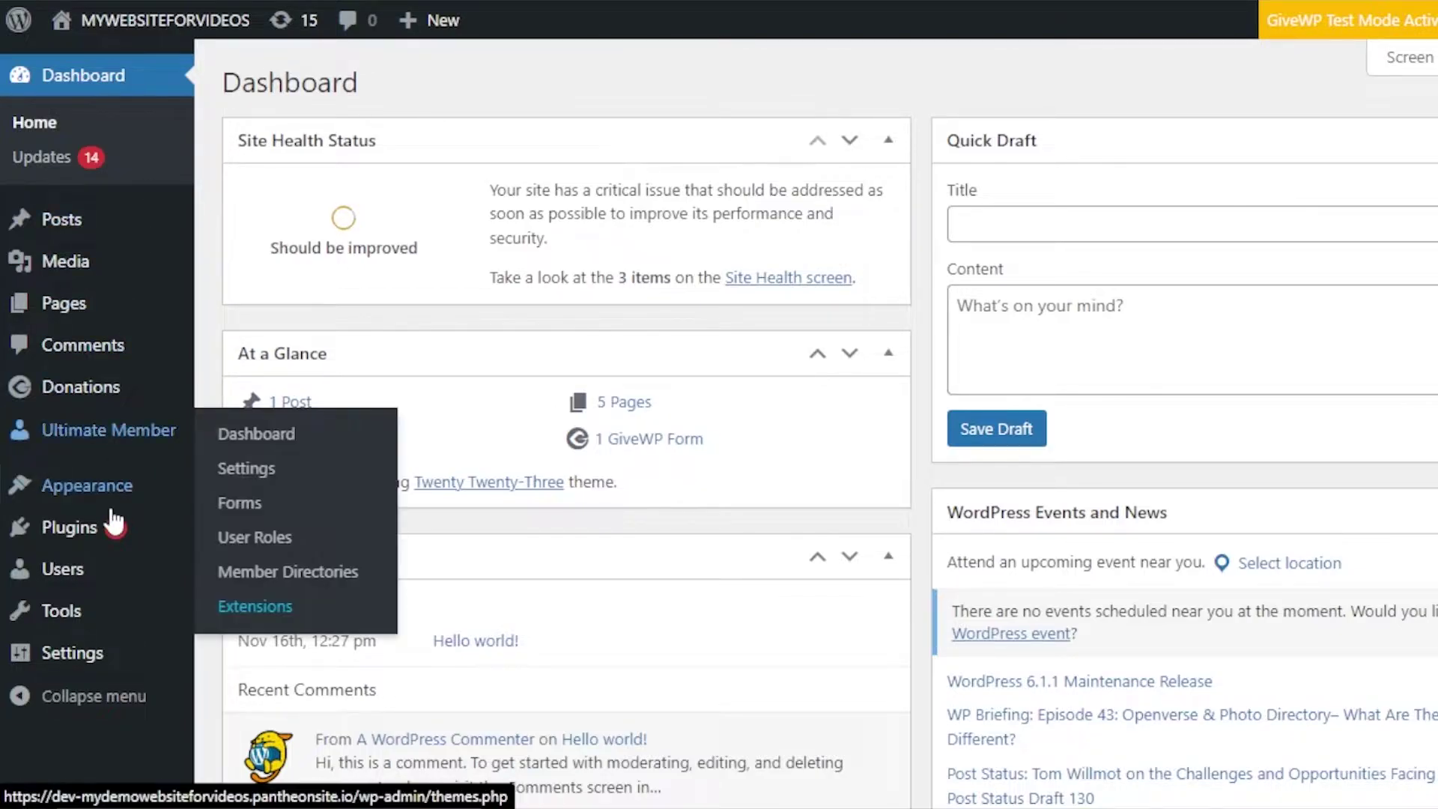
pyautogui.moveTo(23, 523)
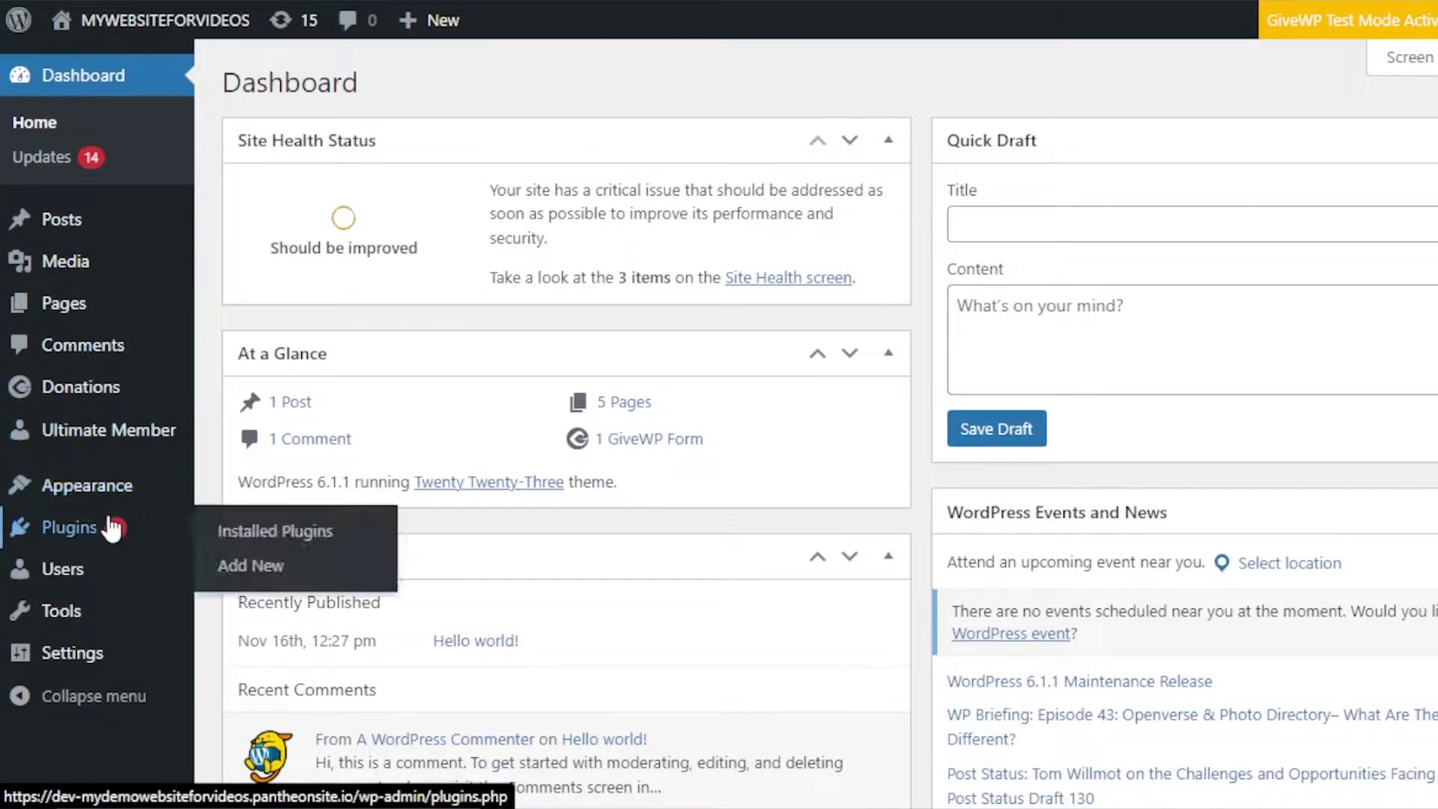
pyautogui.click(252, 570)
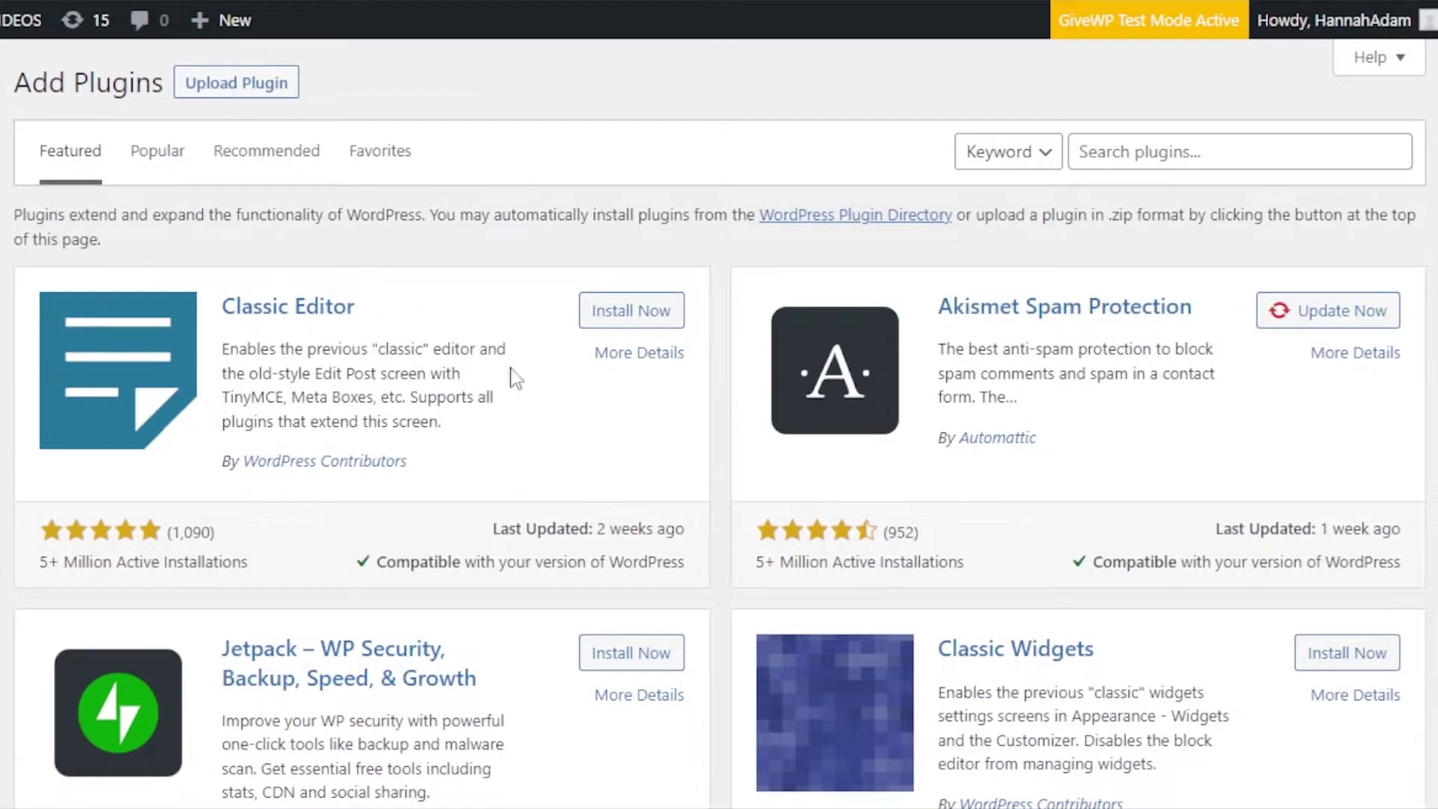
# Search plugins for 'ultimate member' and confirm the Ultimate Member result shows Active.
pyautogui.click(1183, 152)
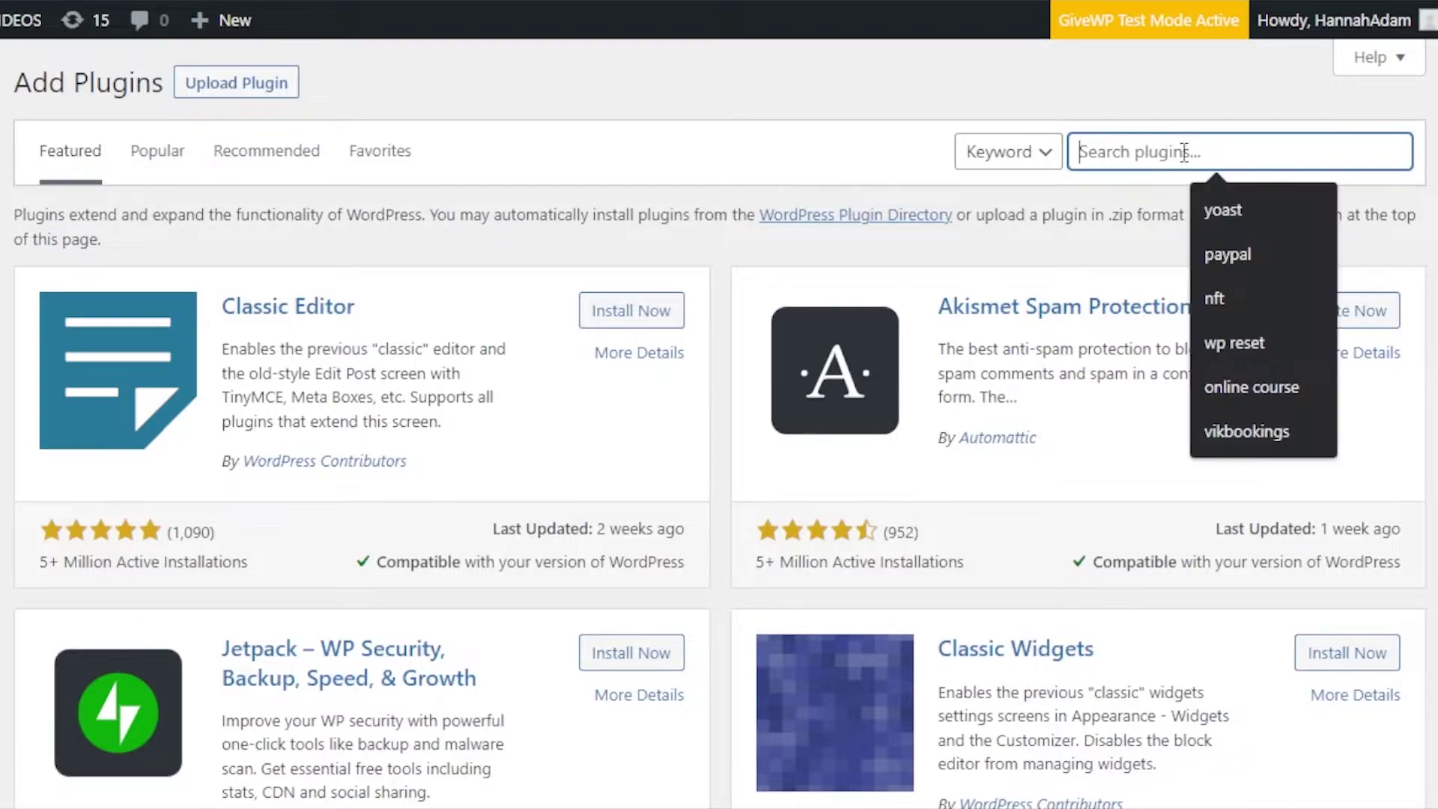
pyautogui.write('ultimate member')
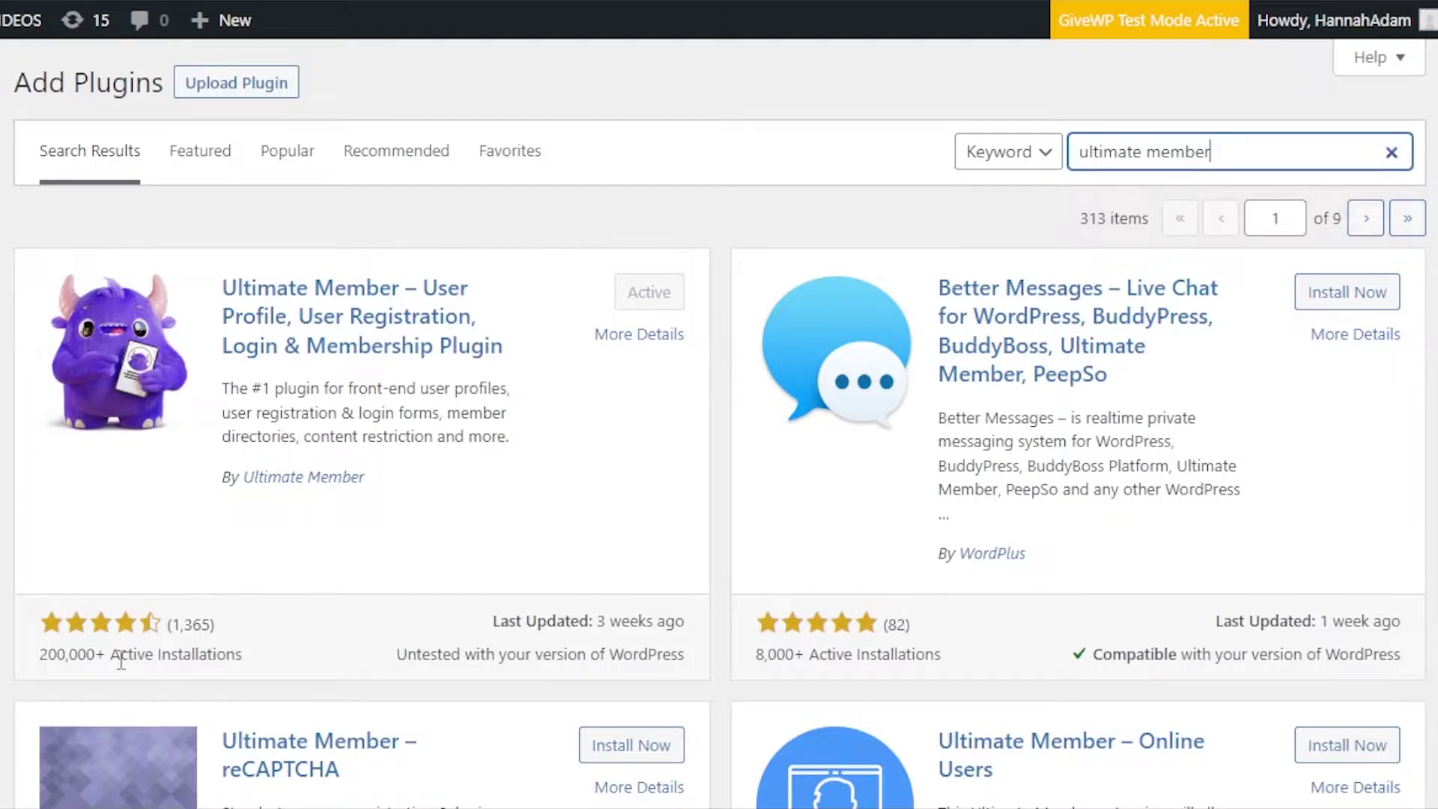
pyautogui.moveTo(43, 653); pyautogui.dragTo(282, 674)
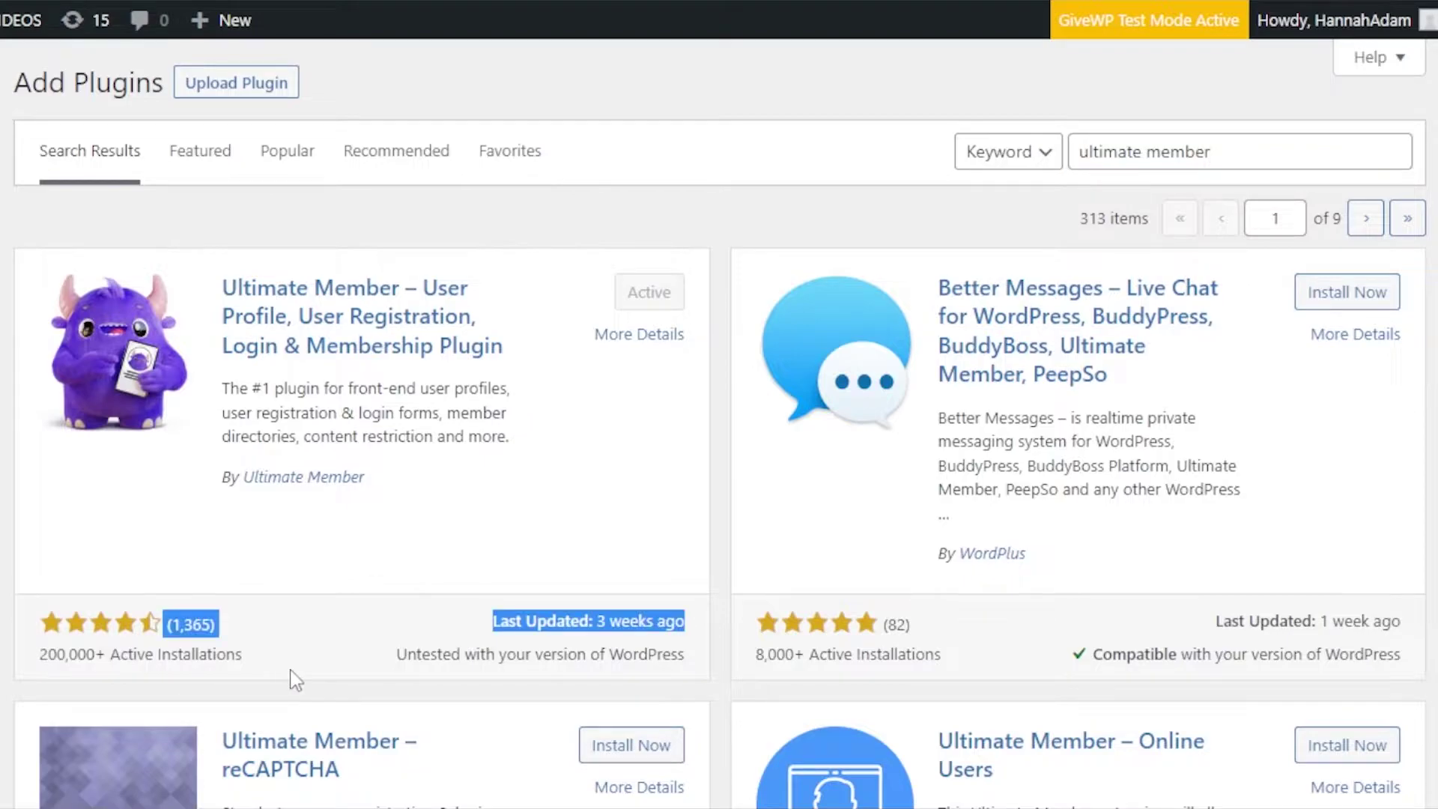
pyautogui.click(308, 653)
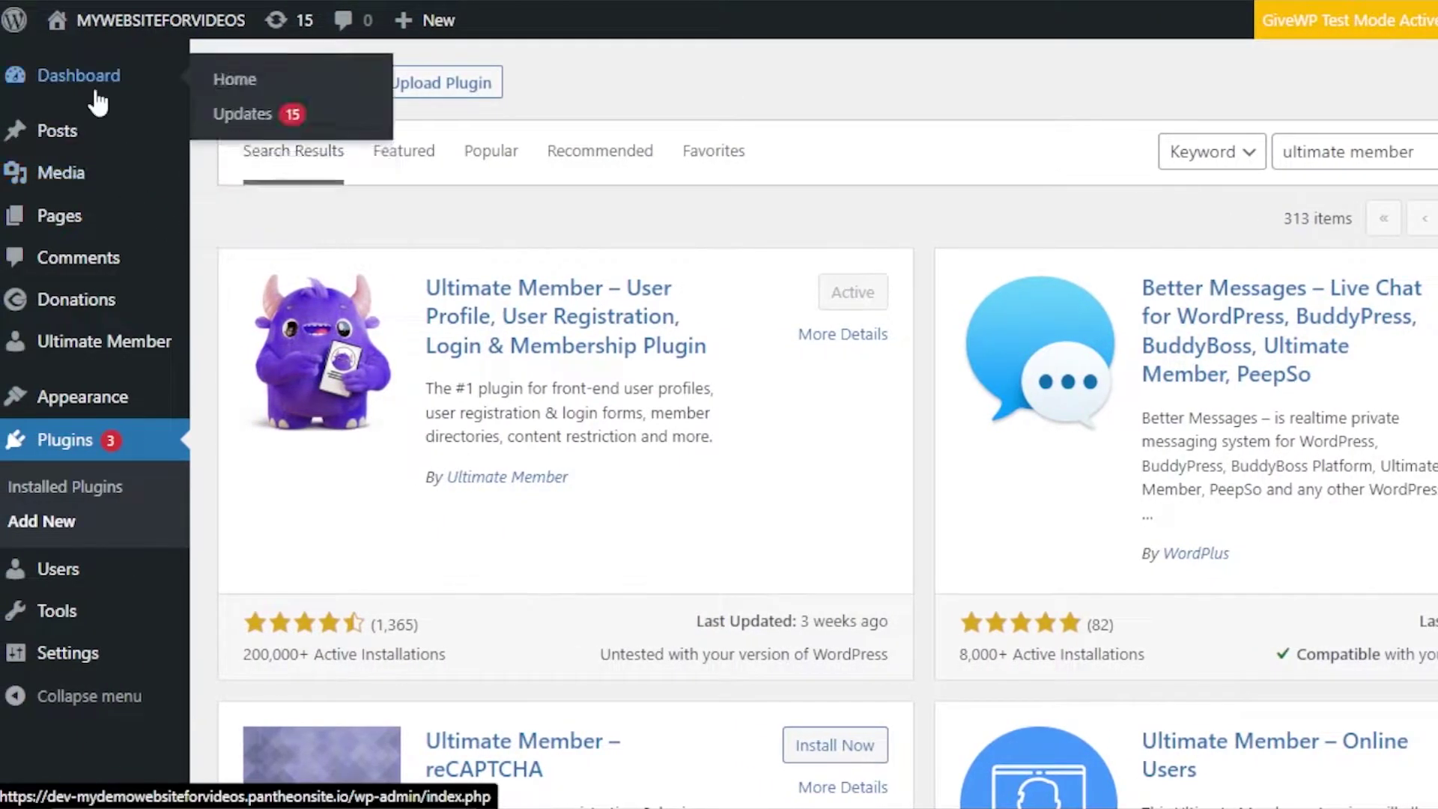
# Go to Ultimate Member > Forms and start a new Registration Form.
pyautogui.moveTo(56, 345)
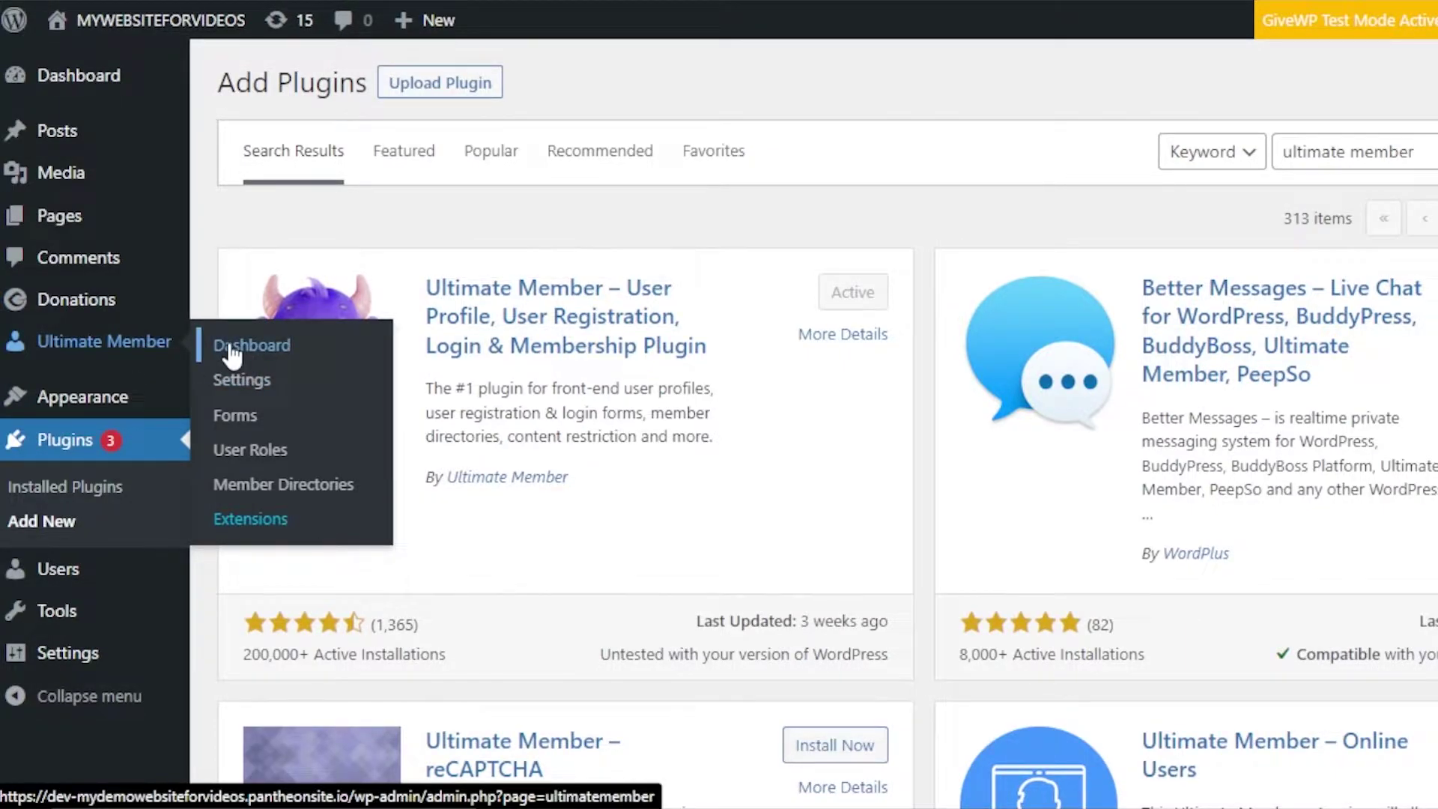
pyautogui.click(238, 419)
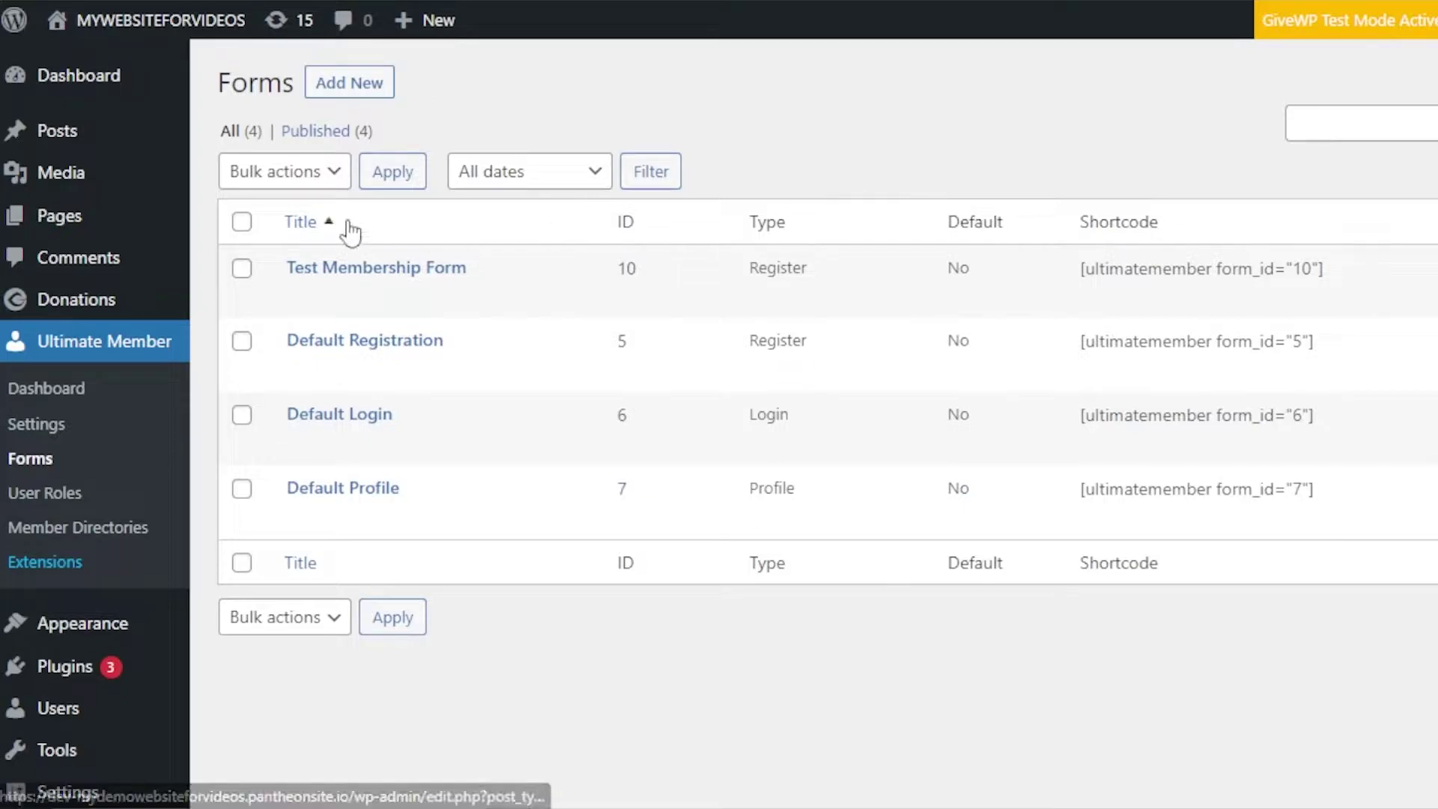
pyautogui.click(362, 109)
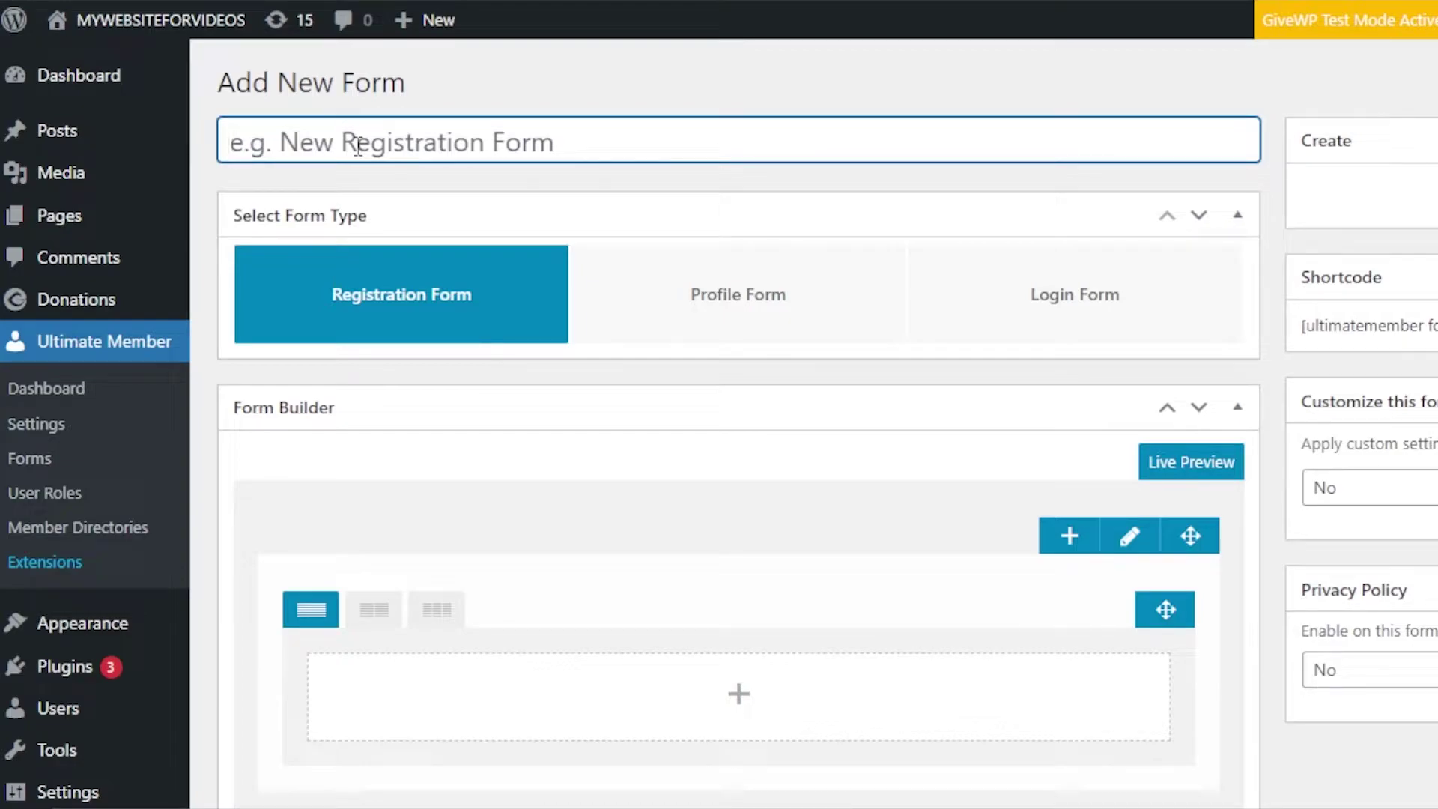
# Enter 'Test Registration form' as the form title.
pyautogui.write('Test ')
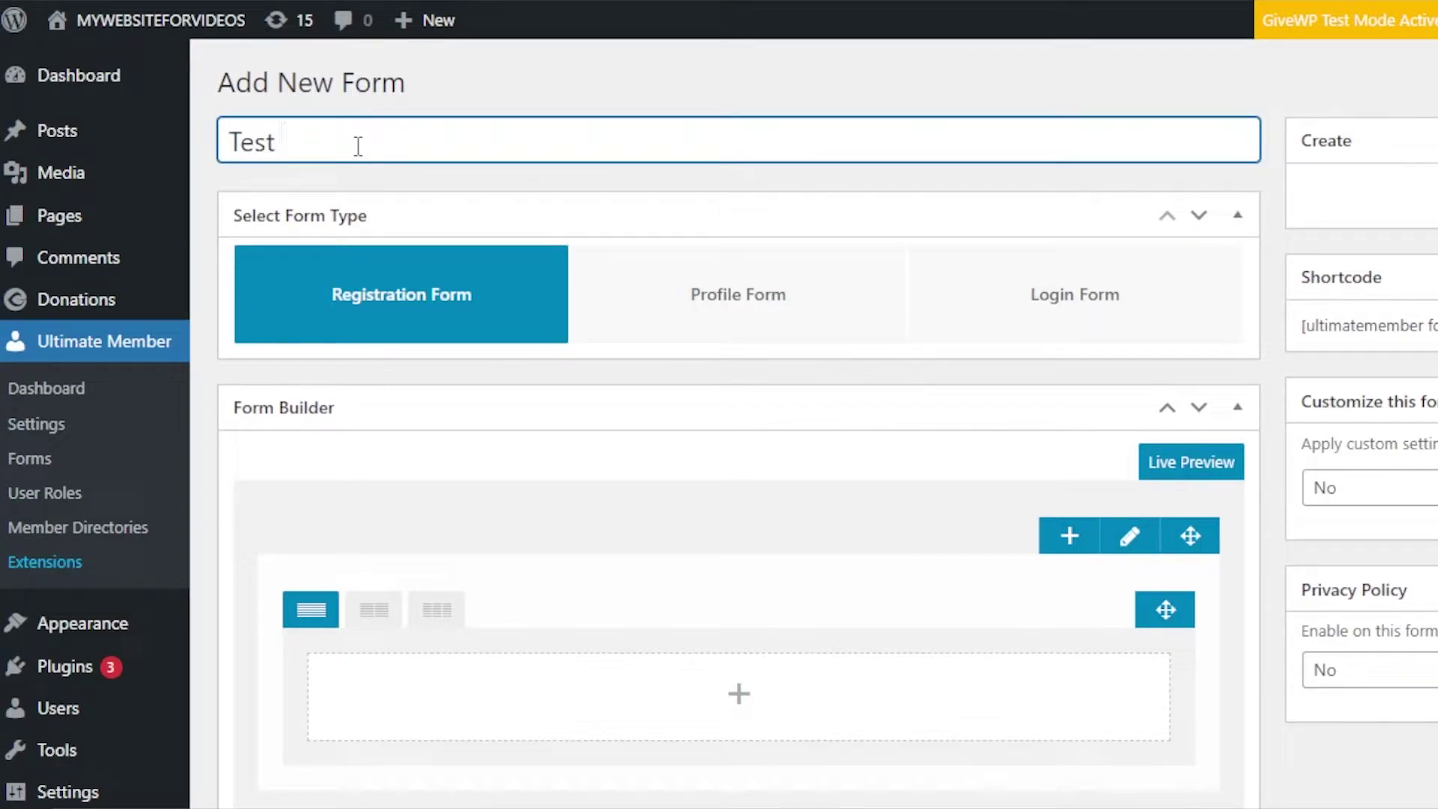
pyautogui.write('Registration form')
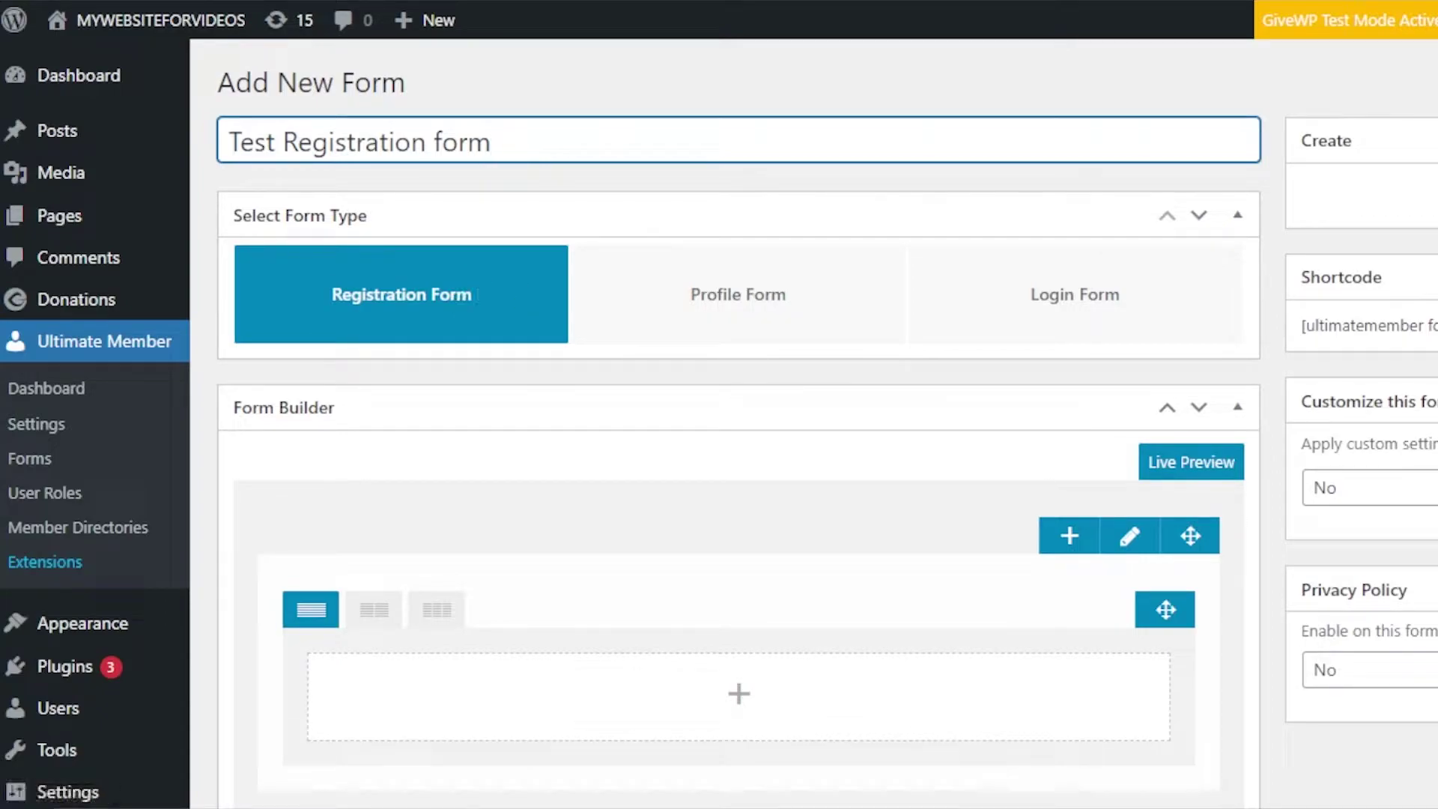
pyautogui.scroll(-3, 462, 299)
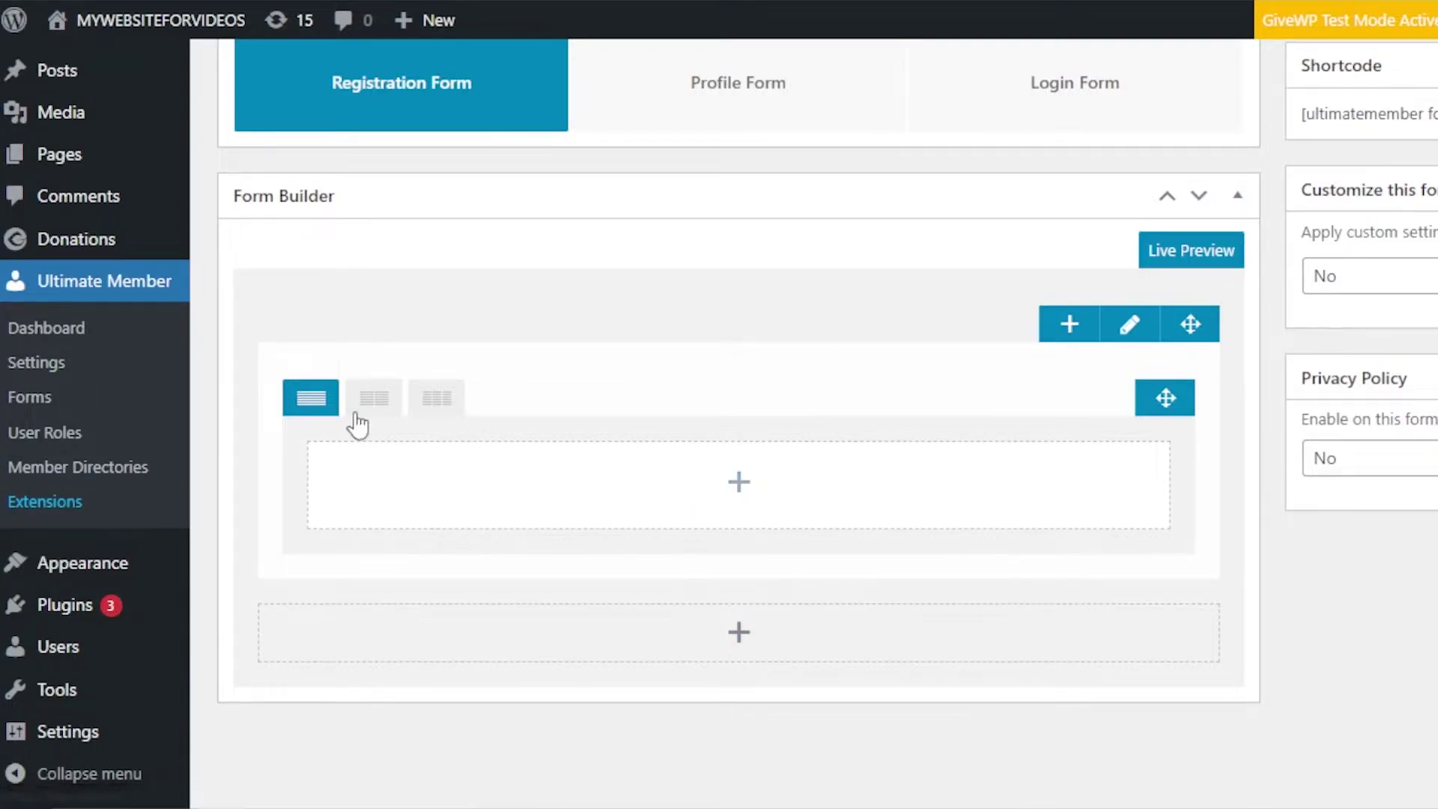
# Try two- and three-column row layouts, keep one column, and bring up Fields Manager.
pyautogui.click(382, 402)
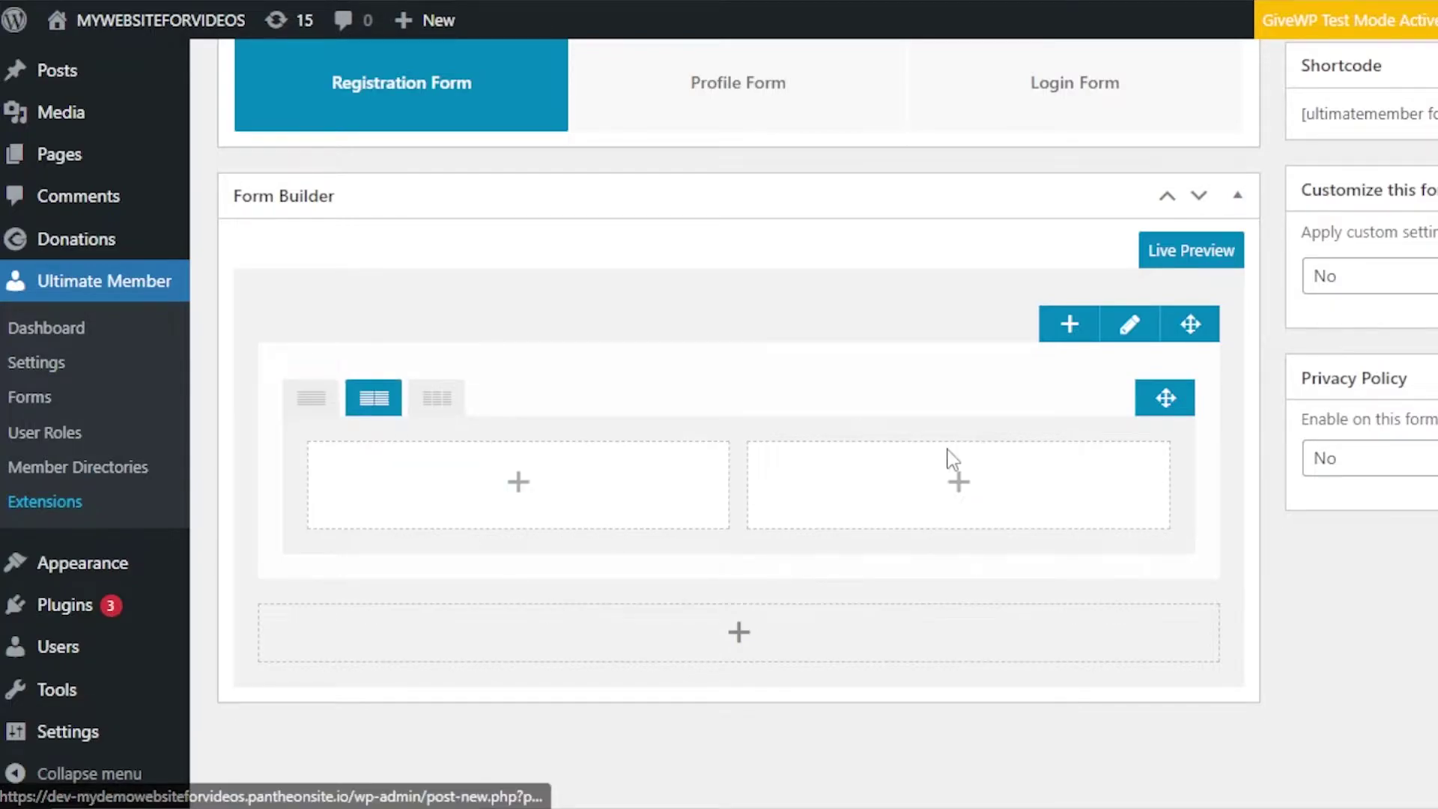
pyautogui.scroll(2, 439, 413)
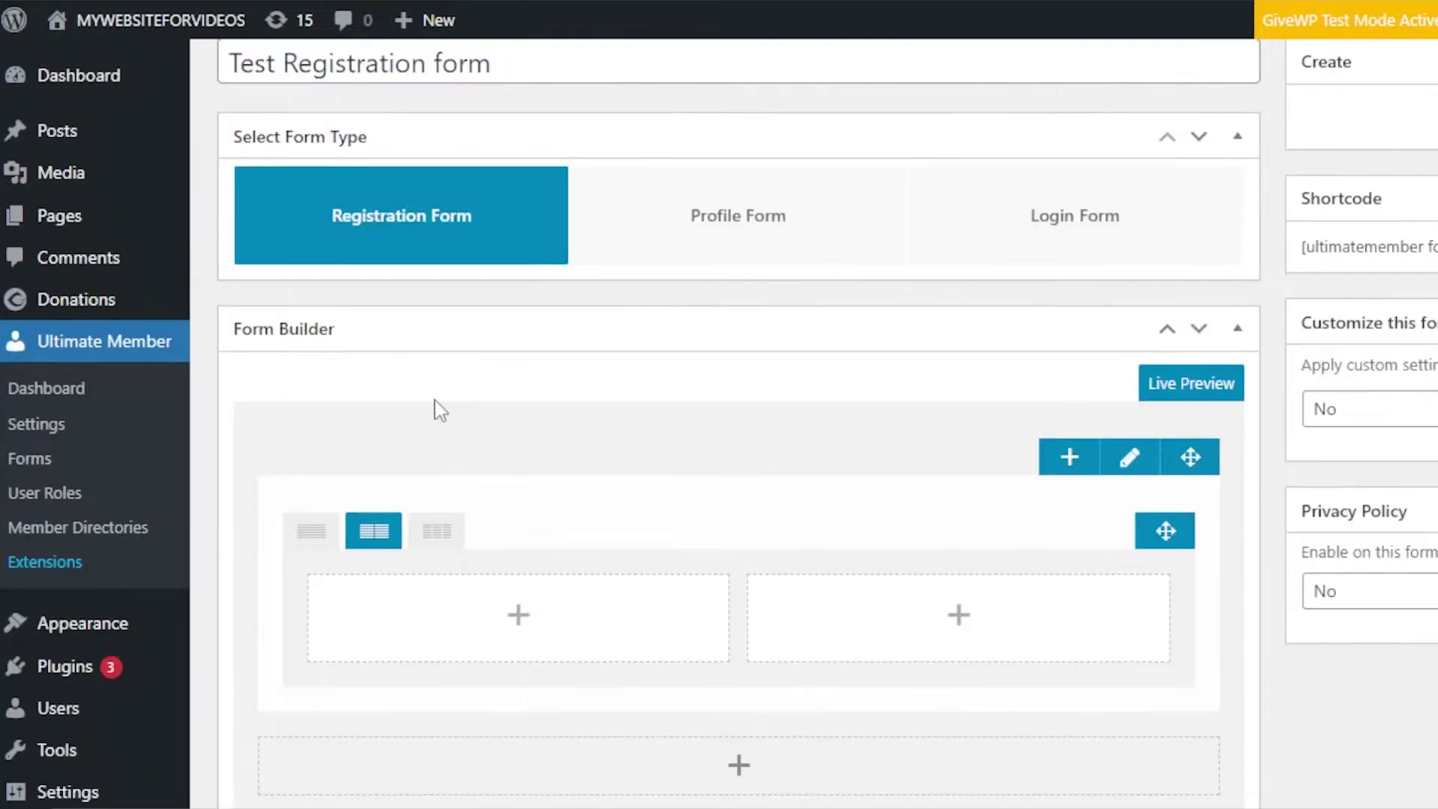
pyautogui.click(440, 543)
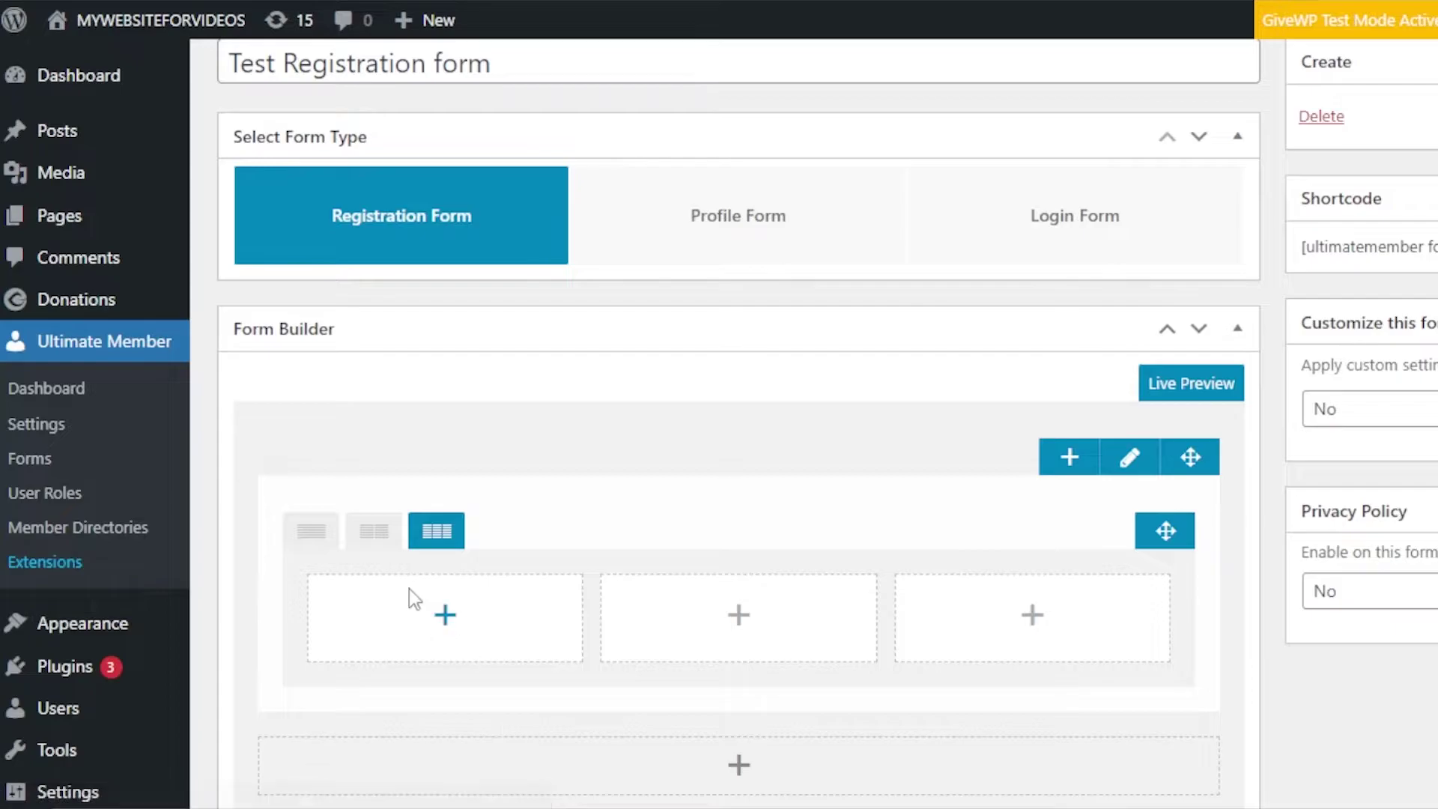
pyautogui.click(311, 531)
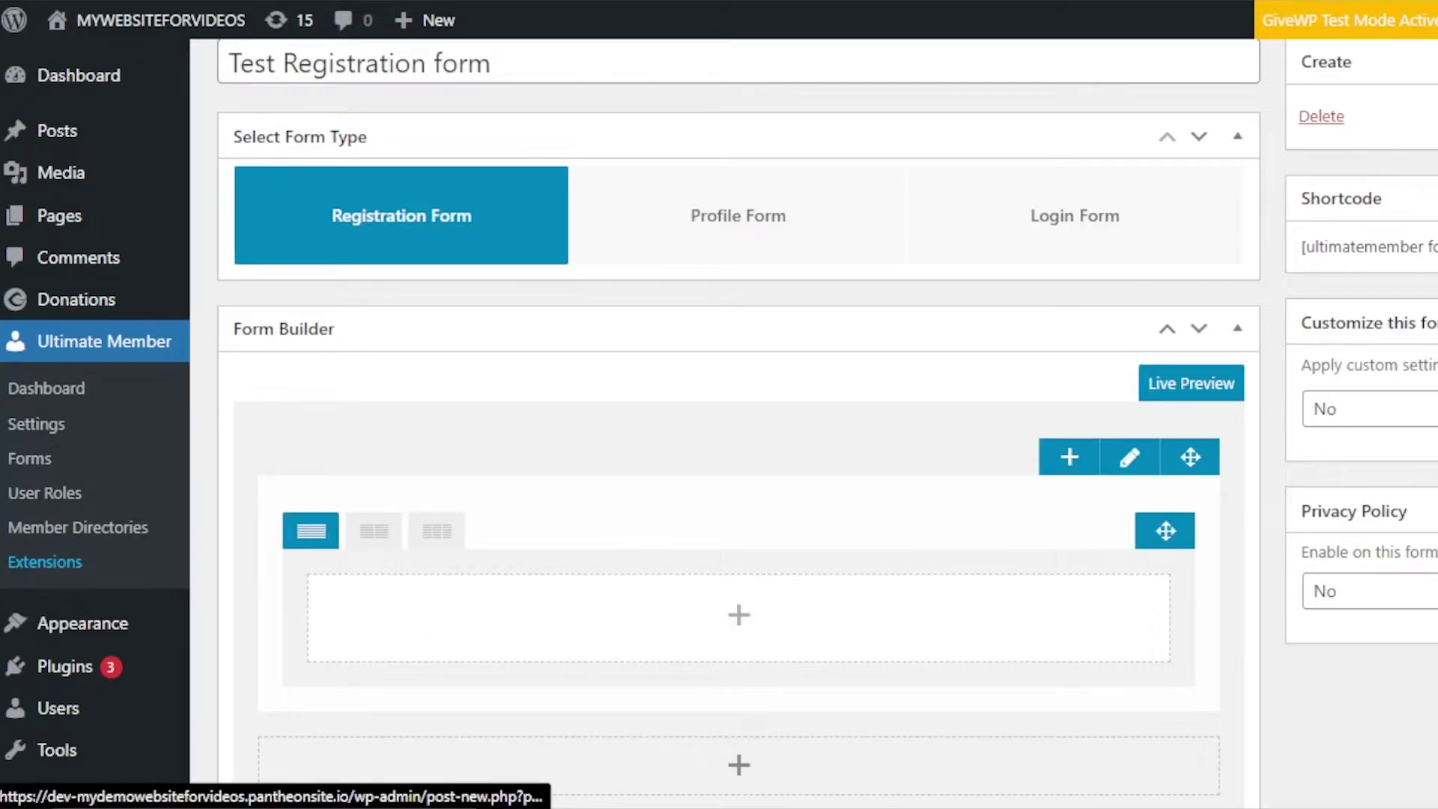
pyautogui.scroll(-2, 638, 734)
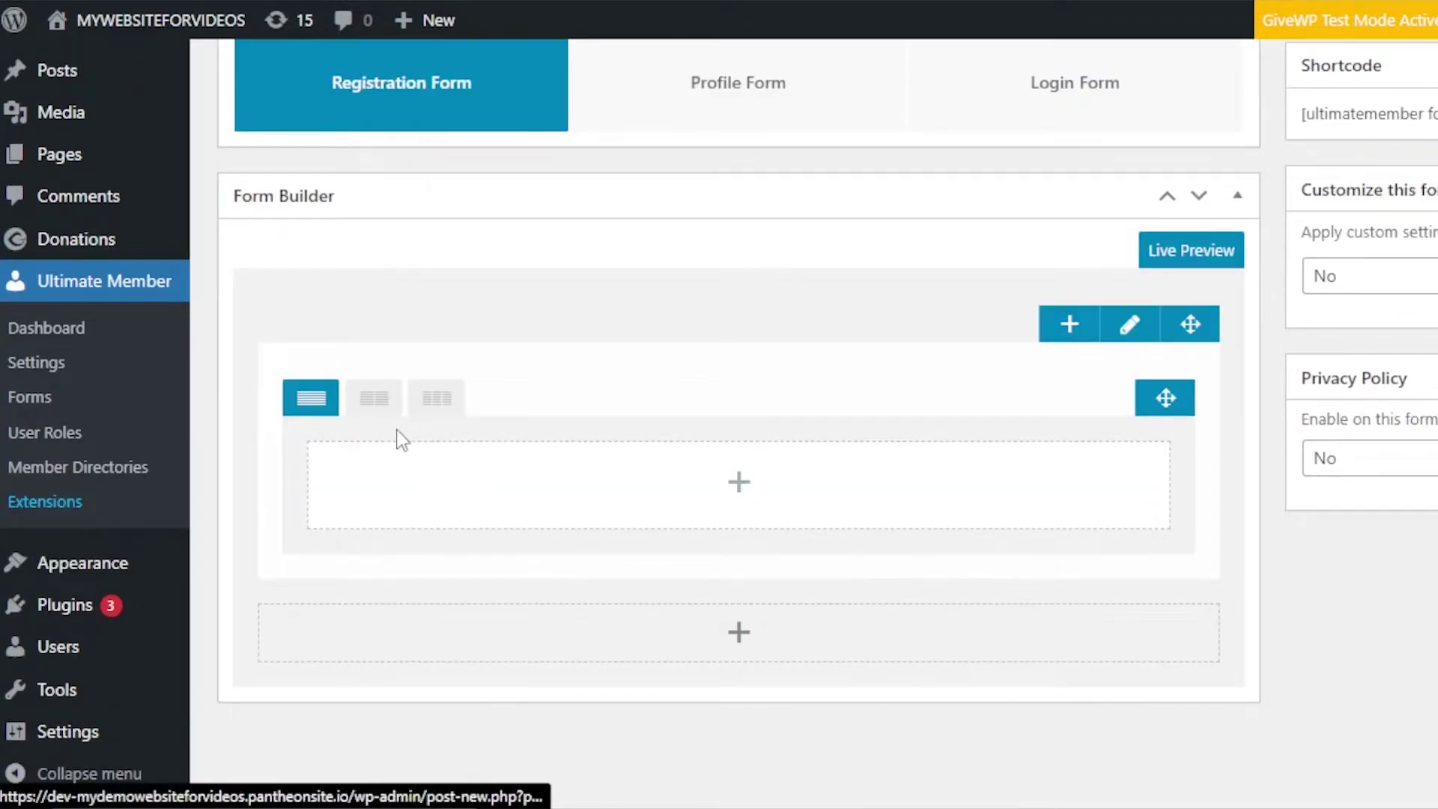
pyautogui.click(375, 399)
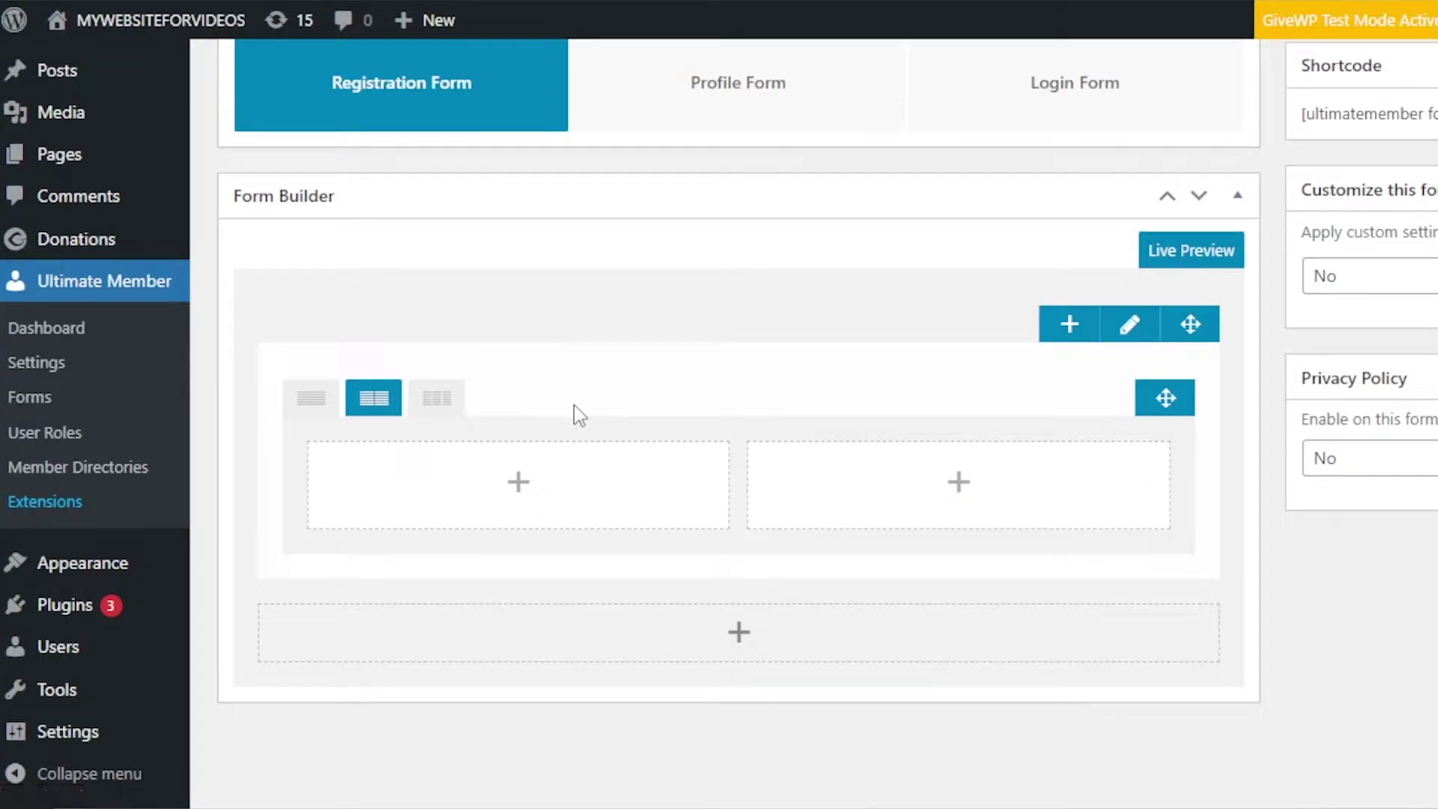
pyautogui.click(304, 401)
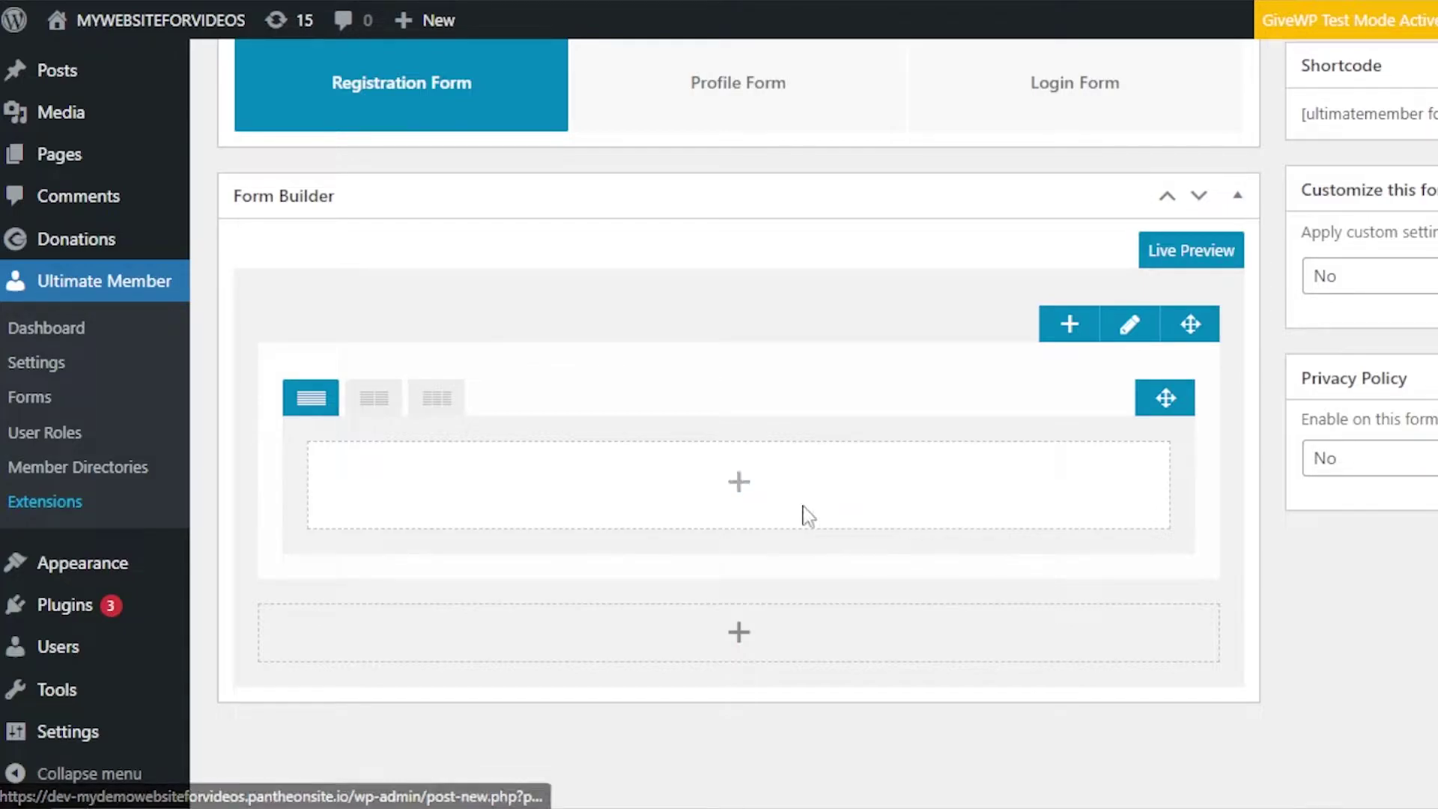
pyautogui.click(739, 483)
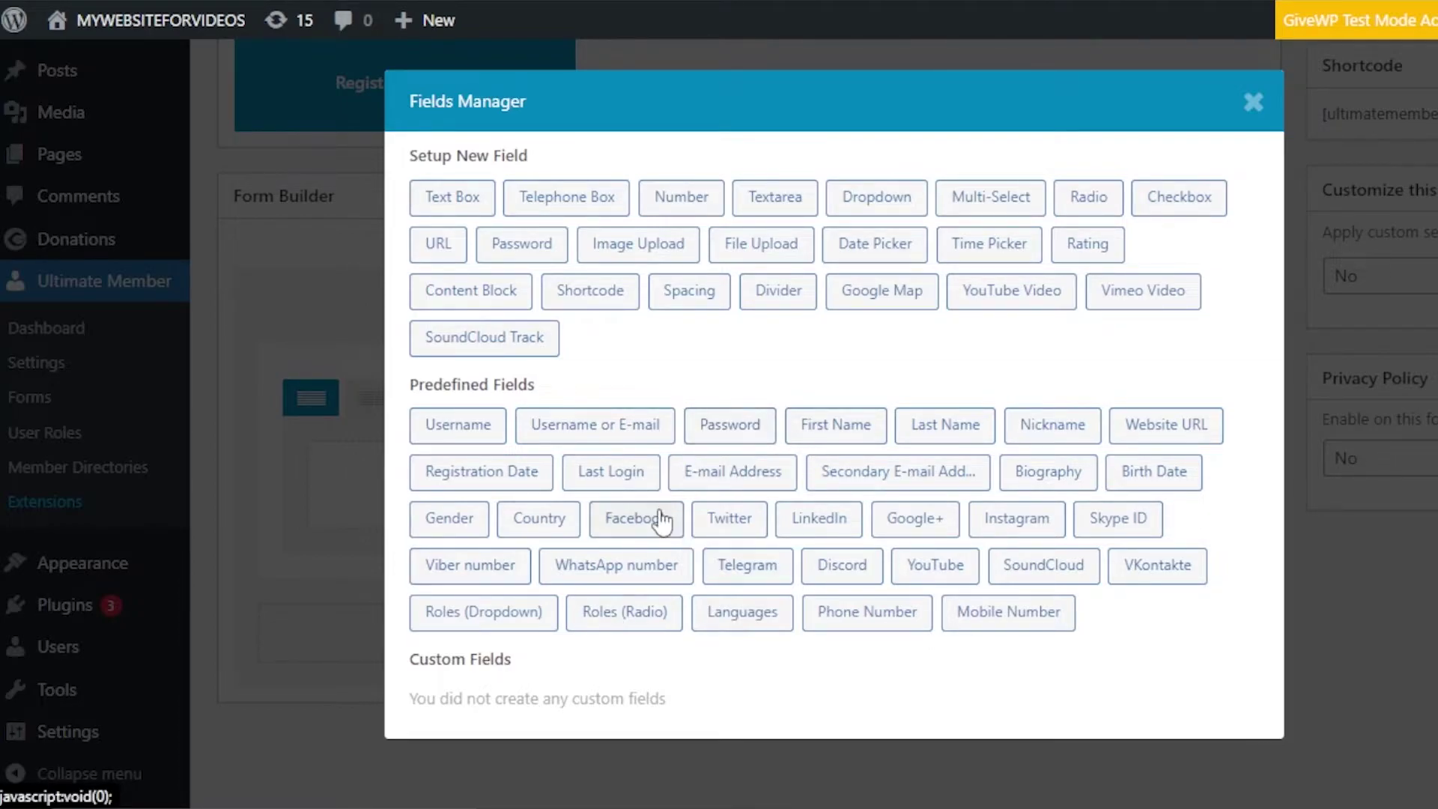
# Add the First Name and Last Name fields to the form.
pyautogui.click(854, 443)
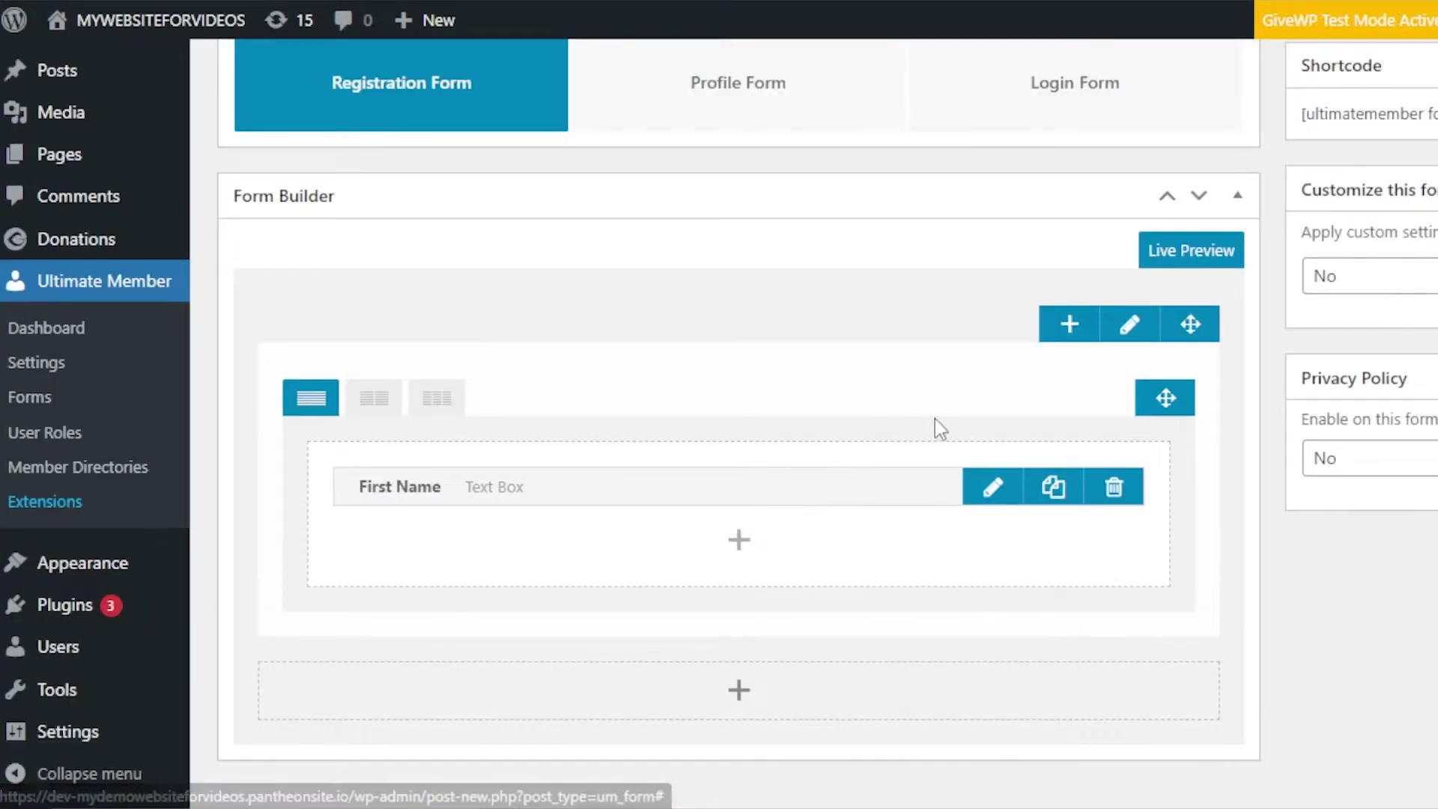
pyautogui.click(742, 540)
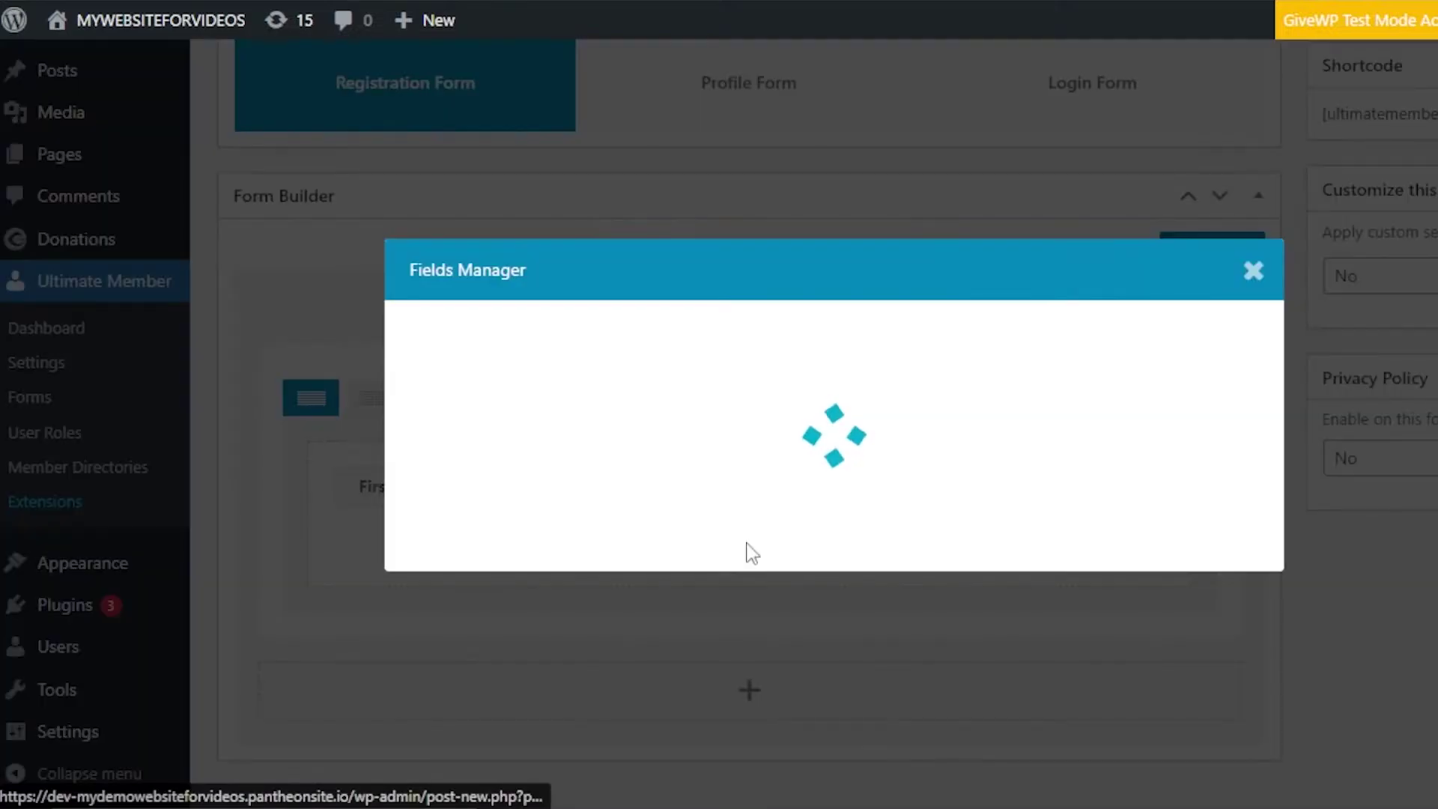
pyautogui.click(918, 433)
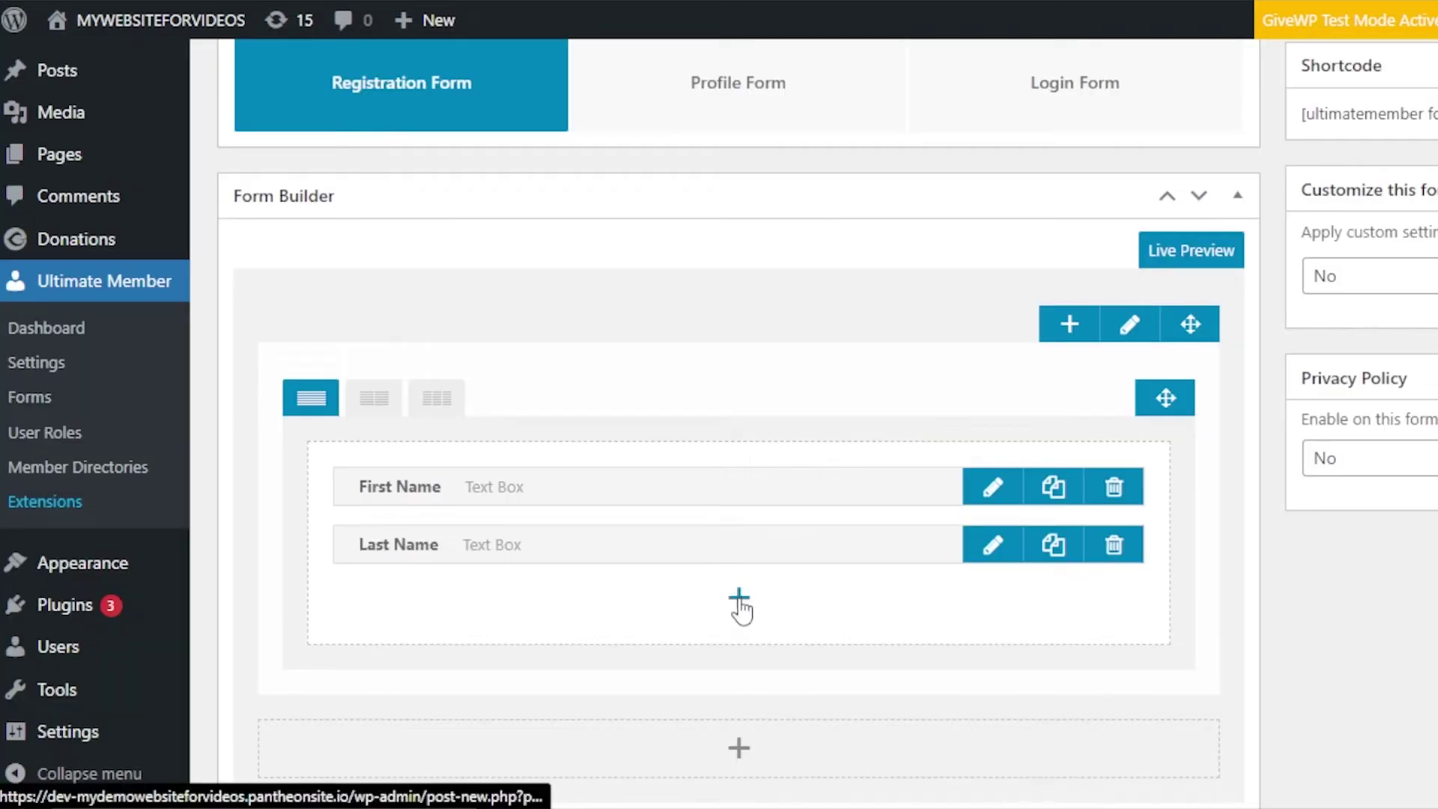
pyautogui.click(738, 595)
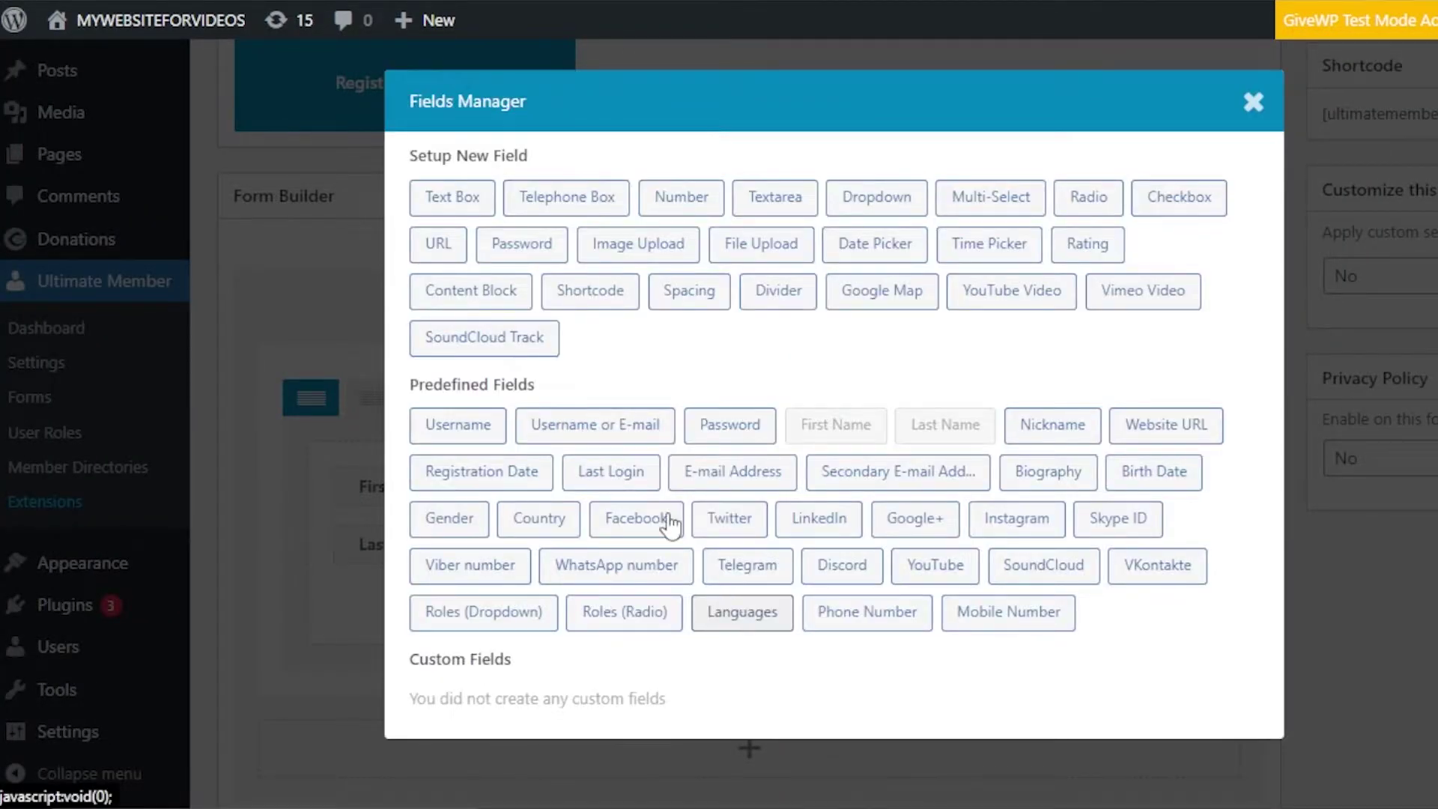
# Add the Username or E-mail, Facebook and Country predefined fields below them.
pyautogui.click(580, 427)
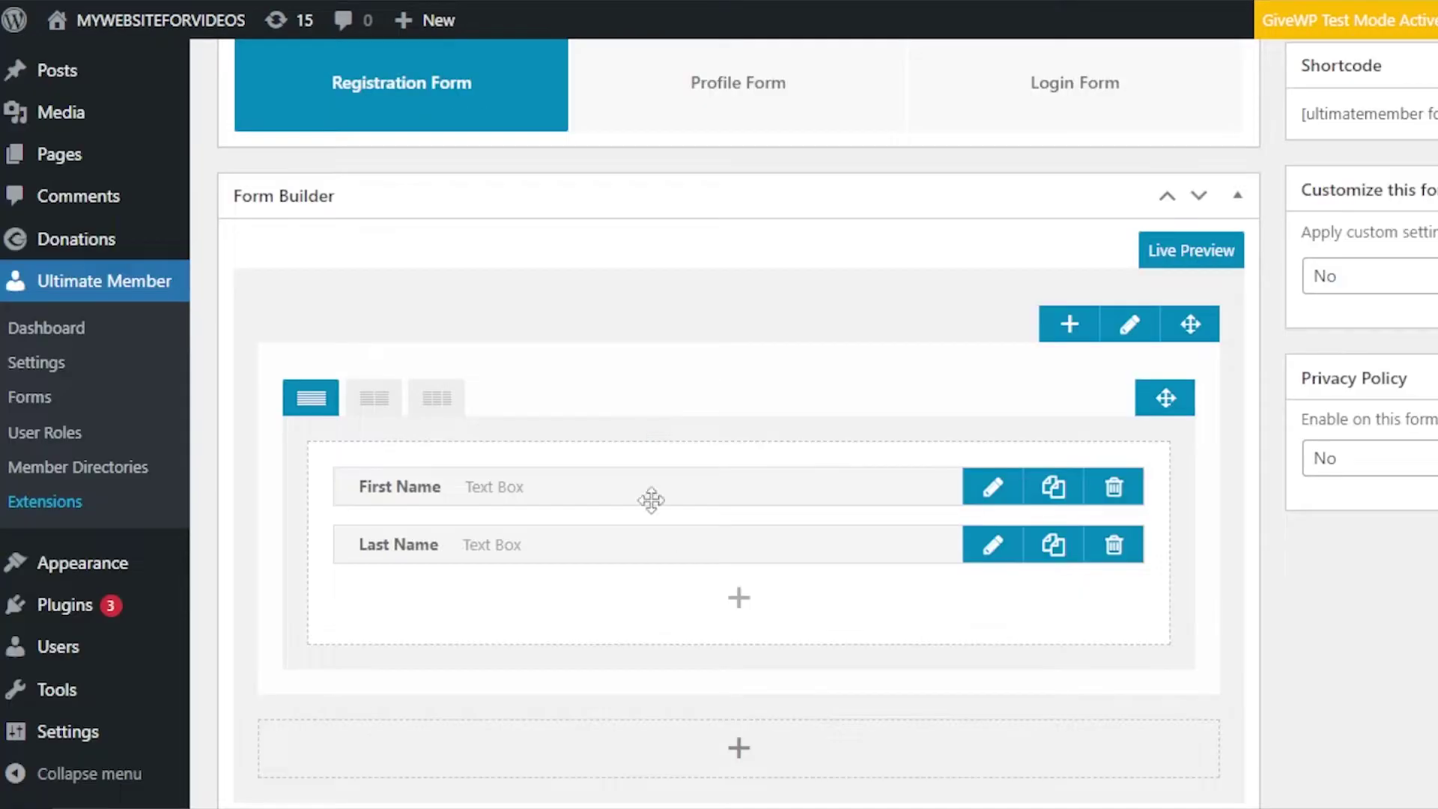
pyautogui.click(704, 651)
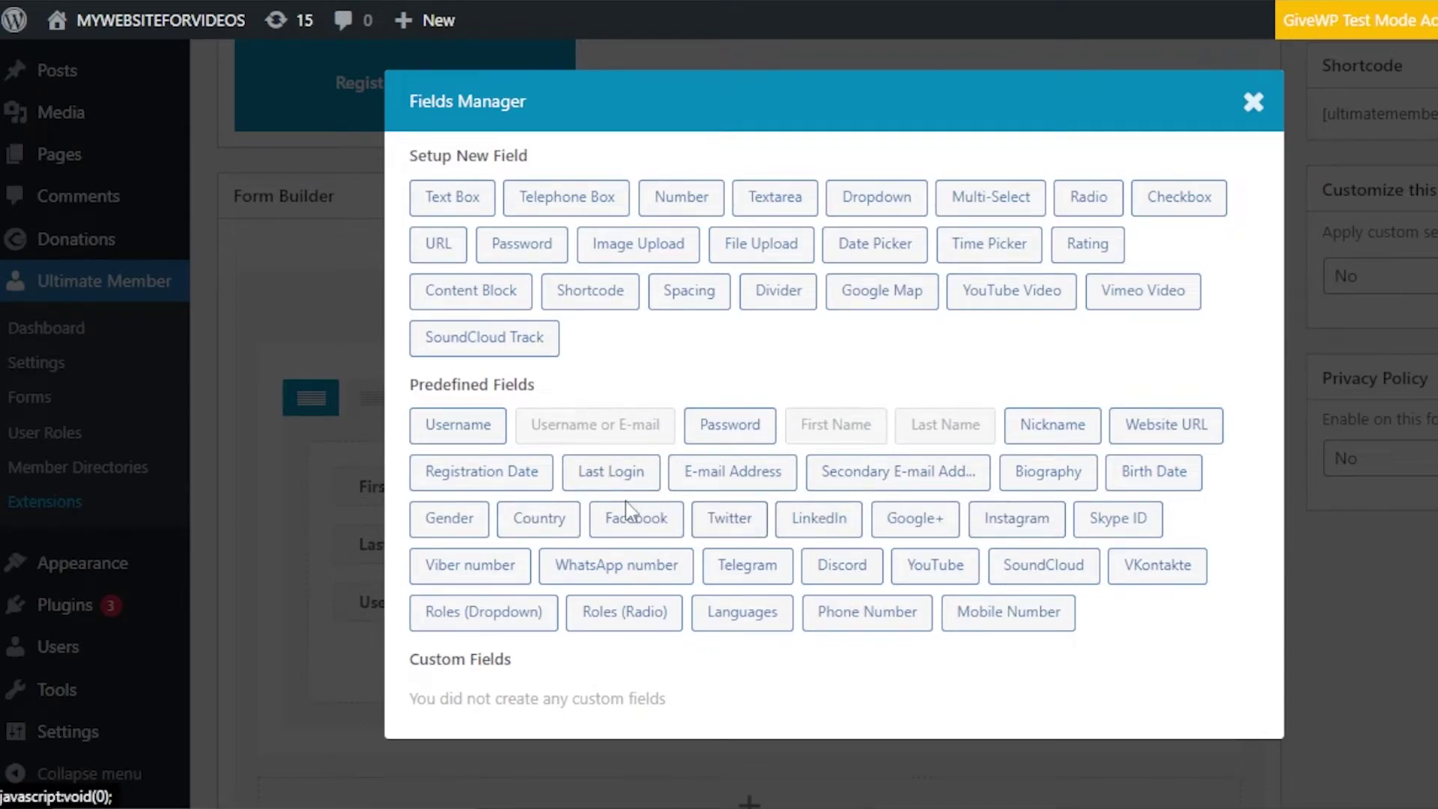
pyautogui.click(633, 518)
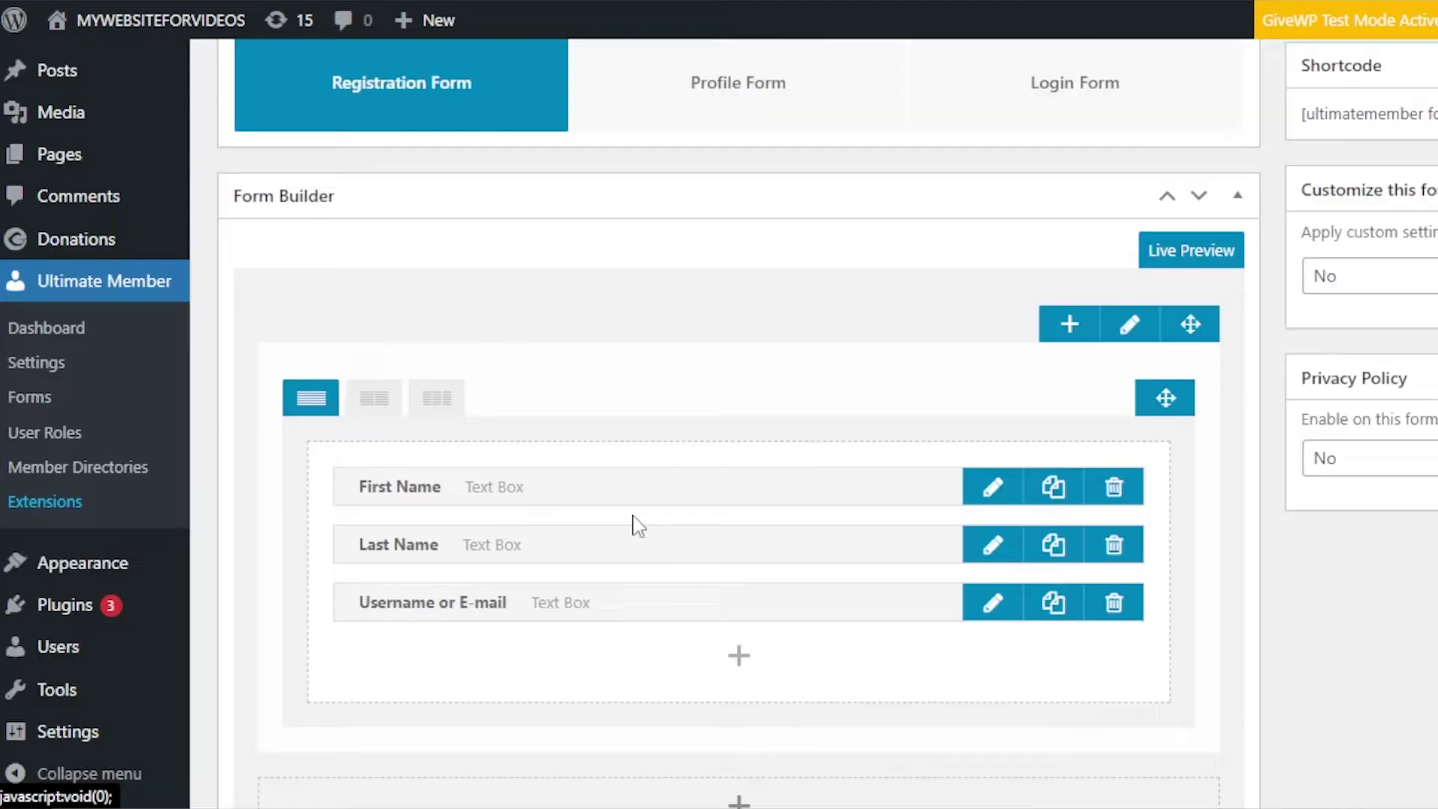
pyautogui.click(739, 654)
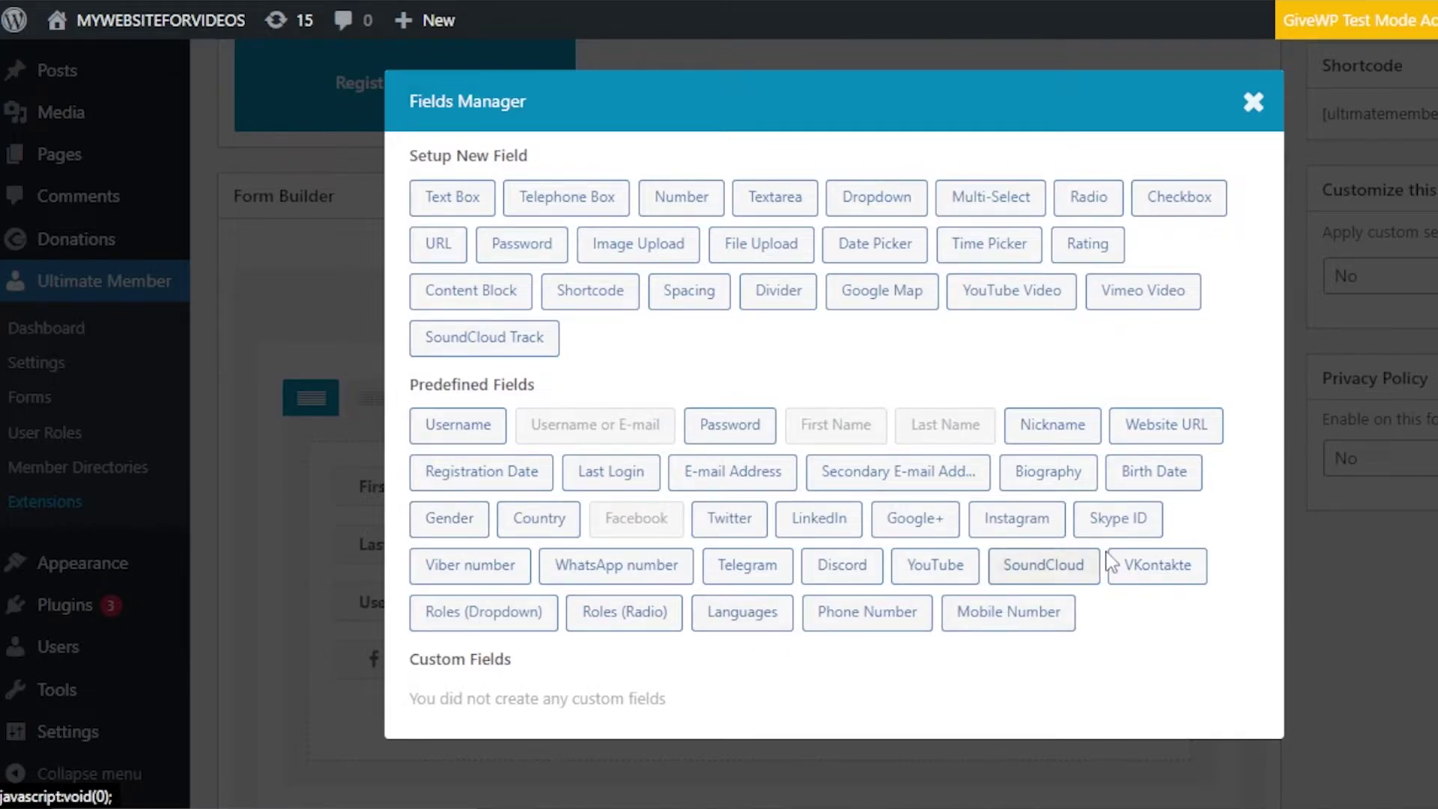
pyautogui.click(546, 520)
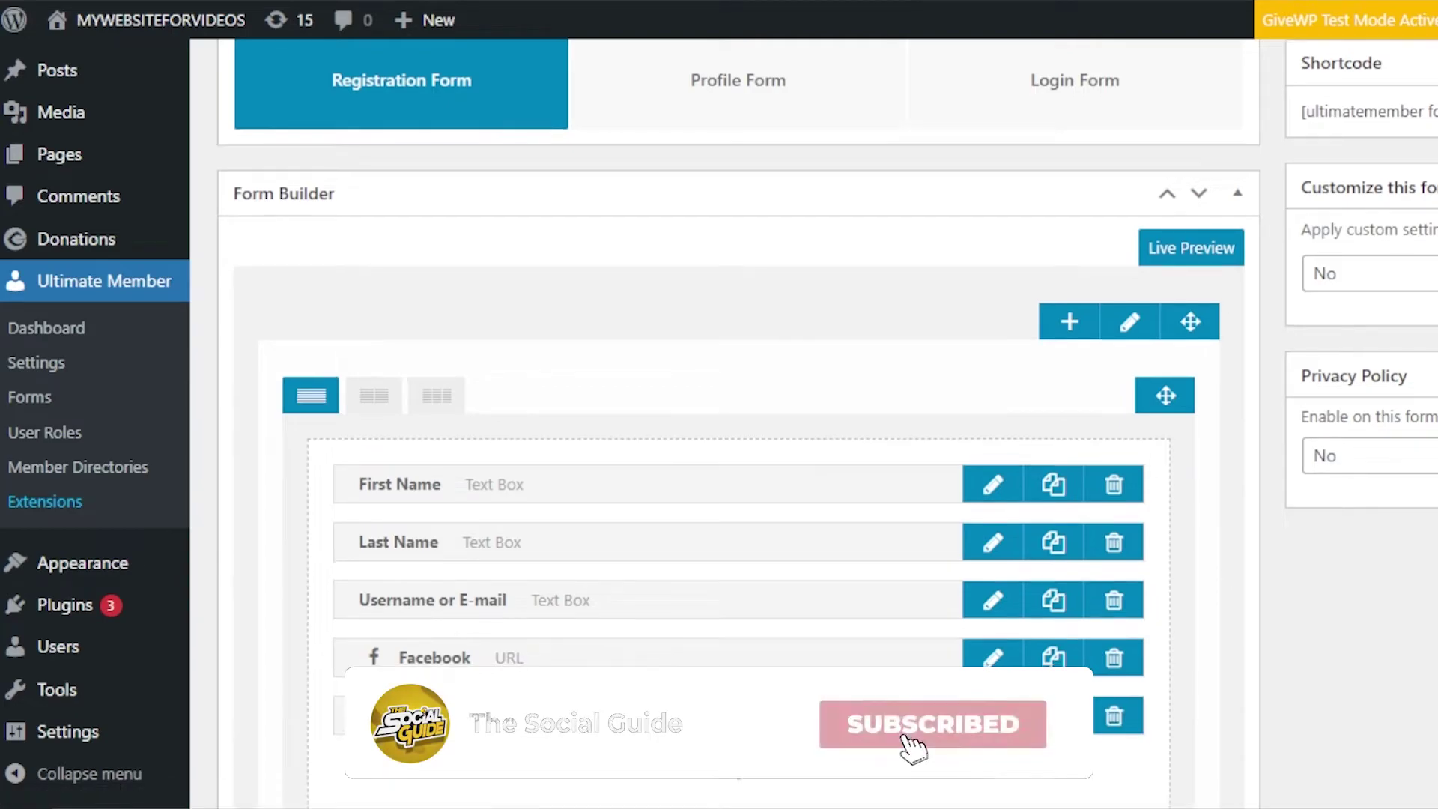
pyautogui.scroll(-3, 734, 607)
pyautogui.click(738, 579)
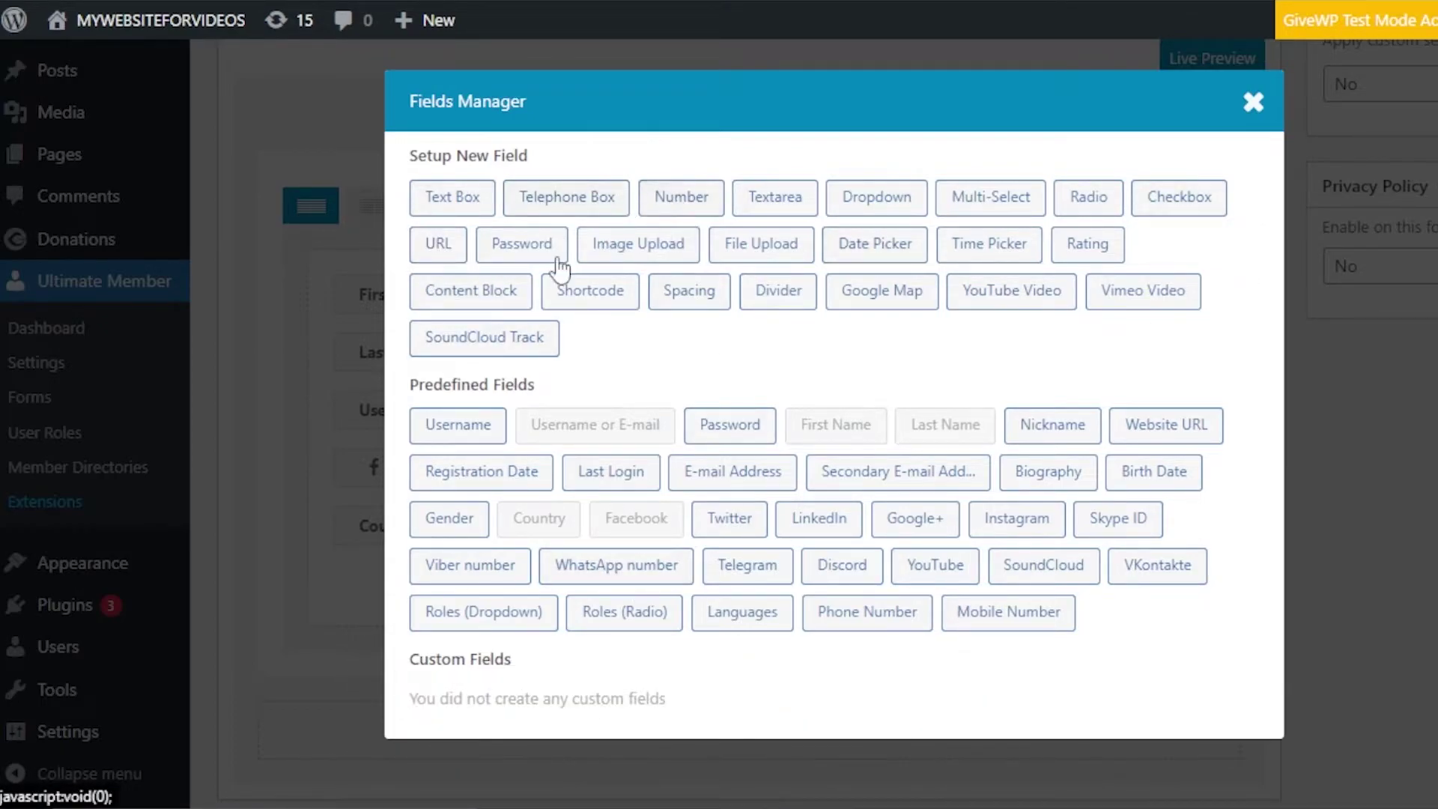
pyautogui.click(522, 244)
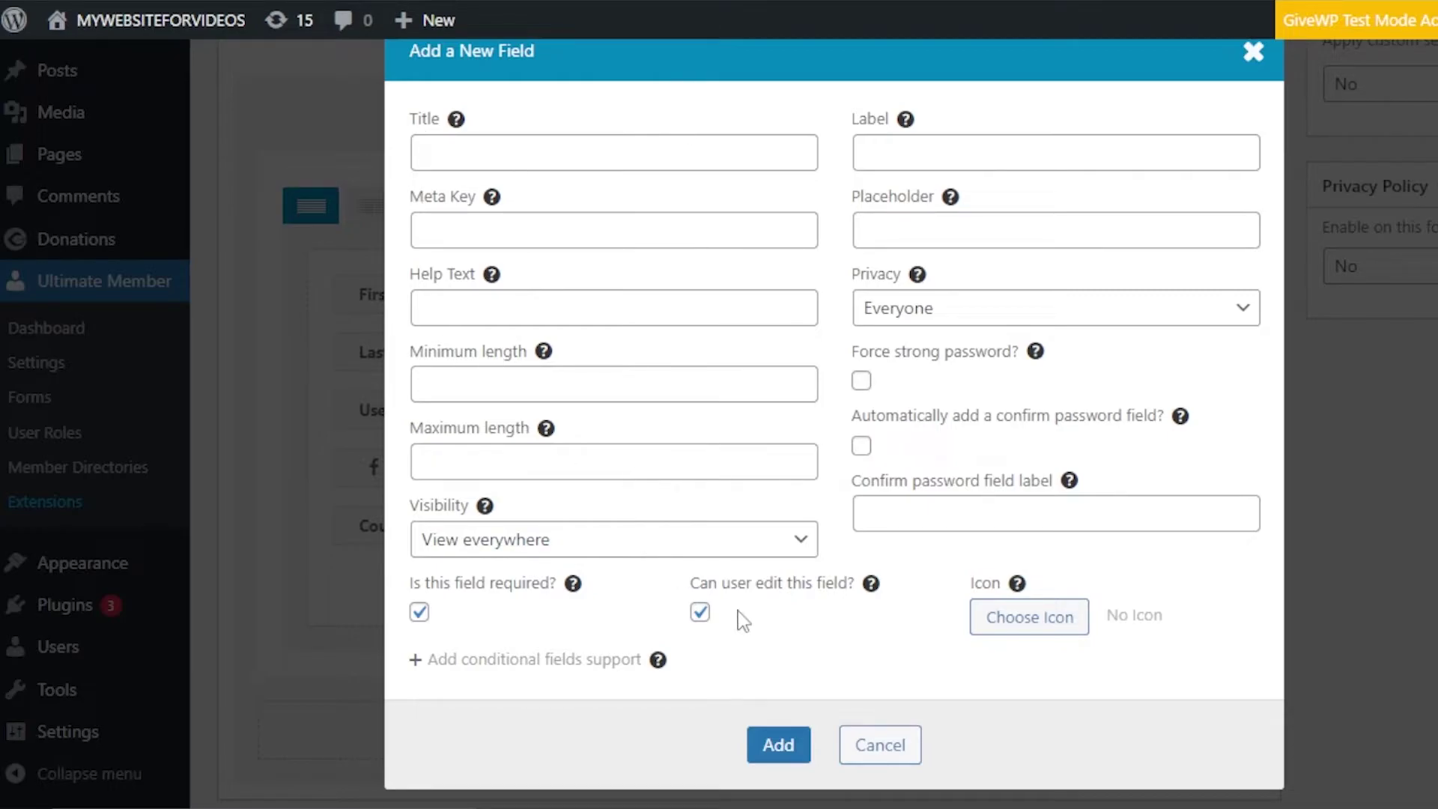
pyautogui.click(786, 745)
pyautogui.hotkey('ctrl', 'v')
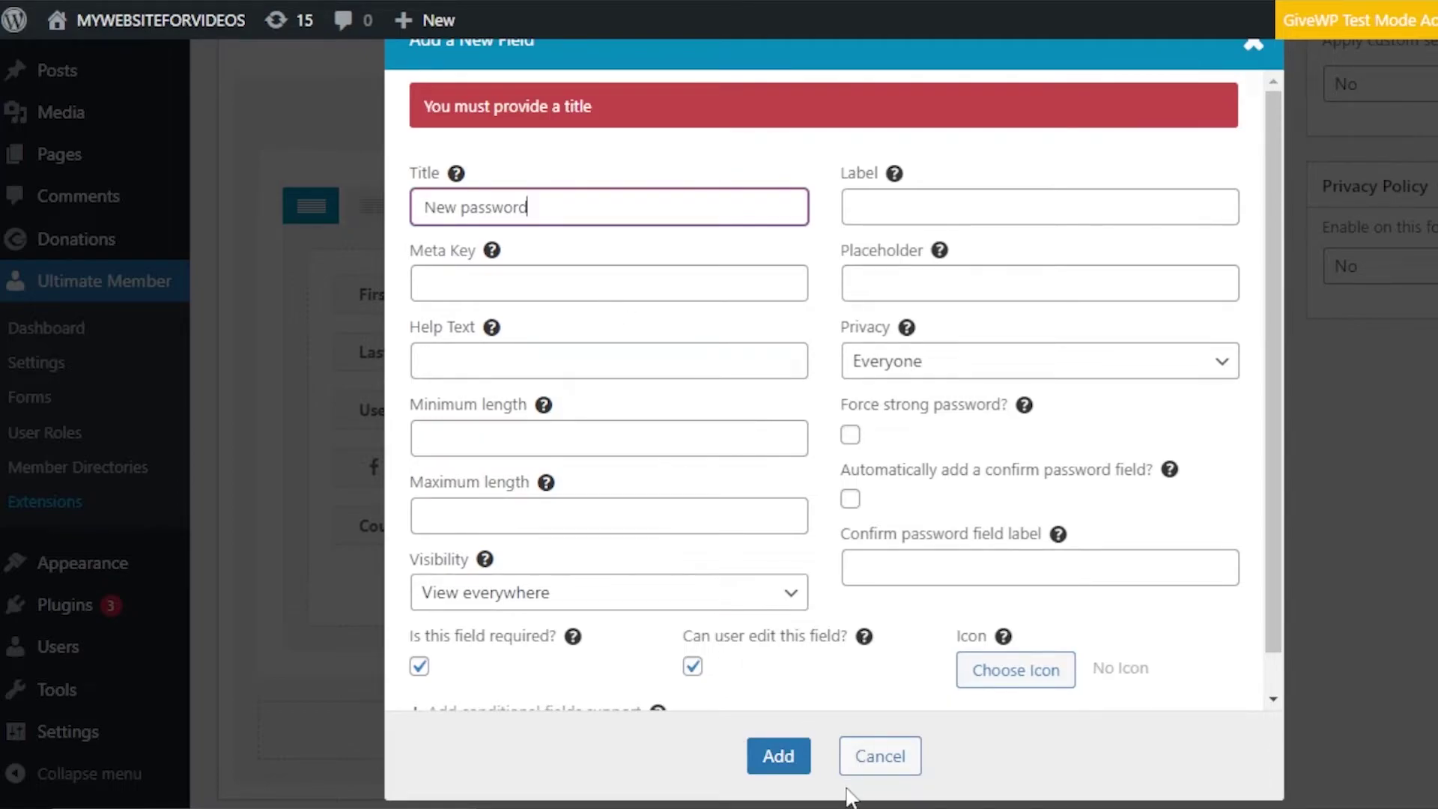
pyautogui.click(881, 758)
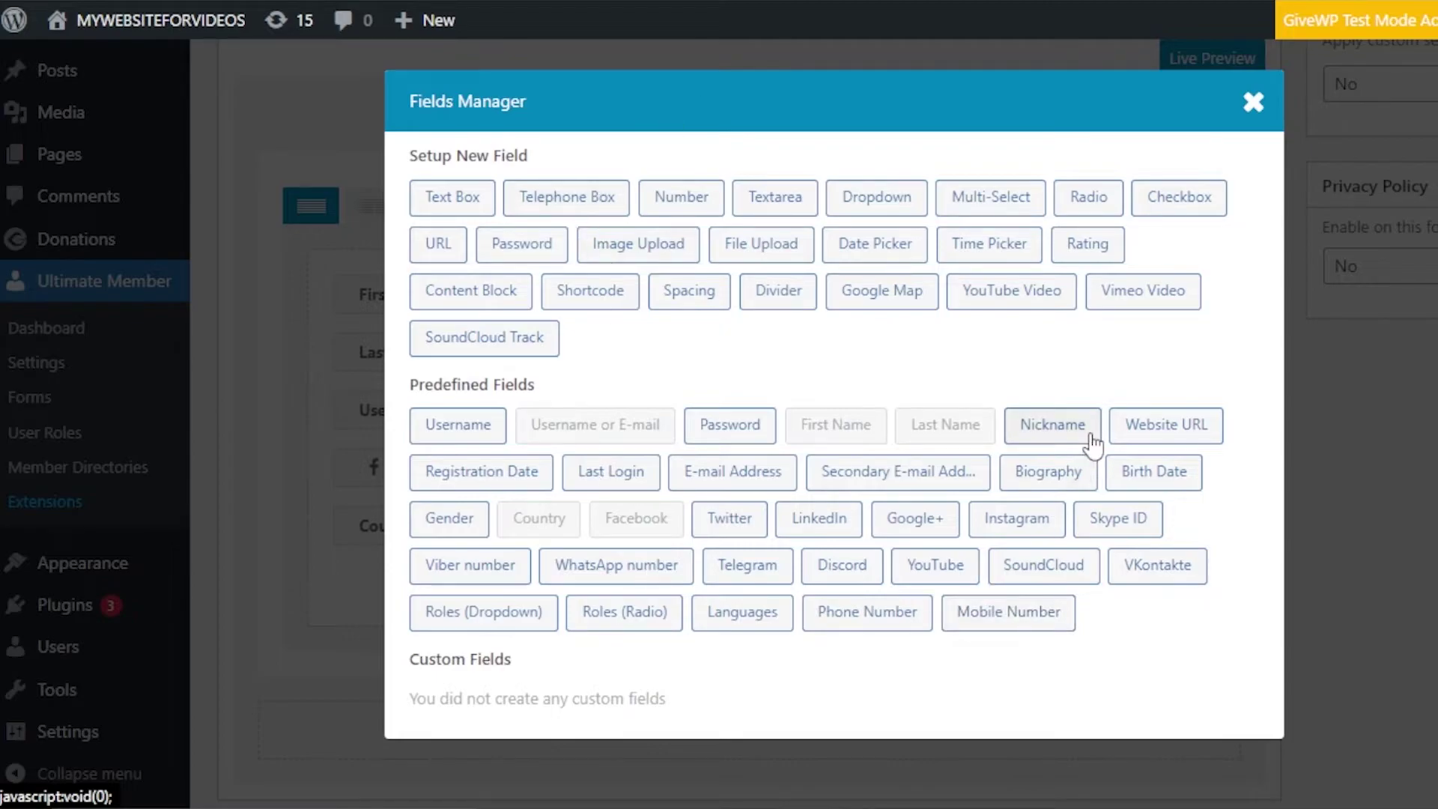
pyautogui.click(1252, 105)
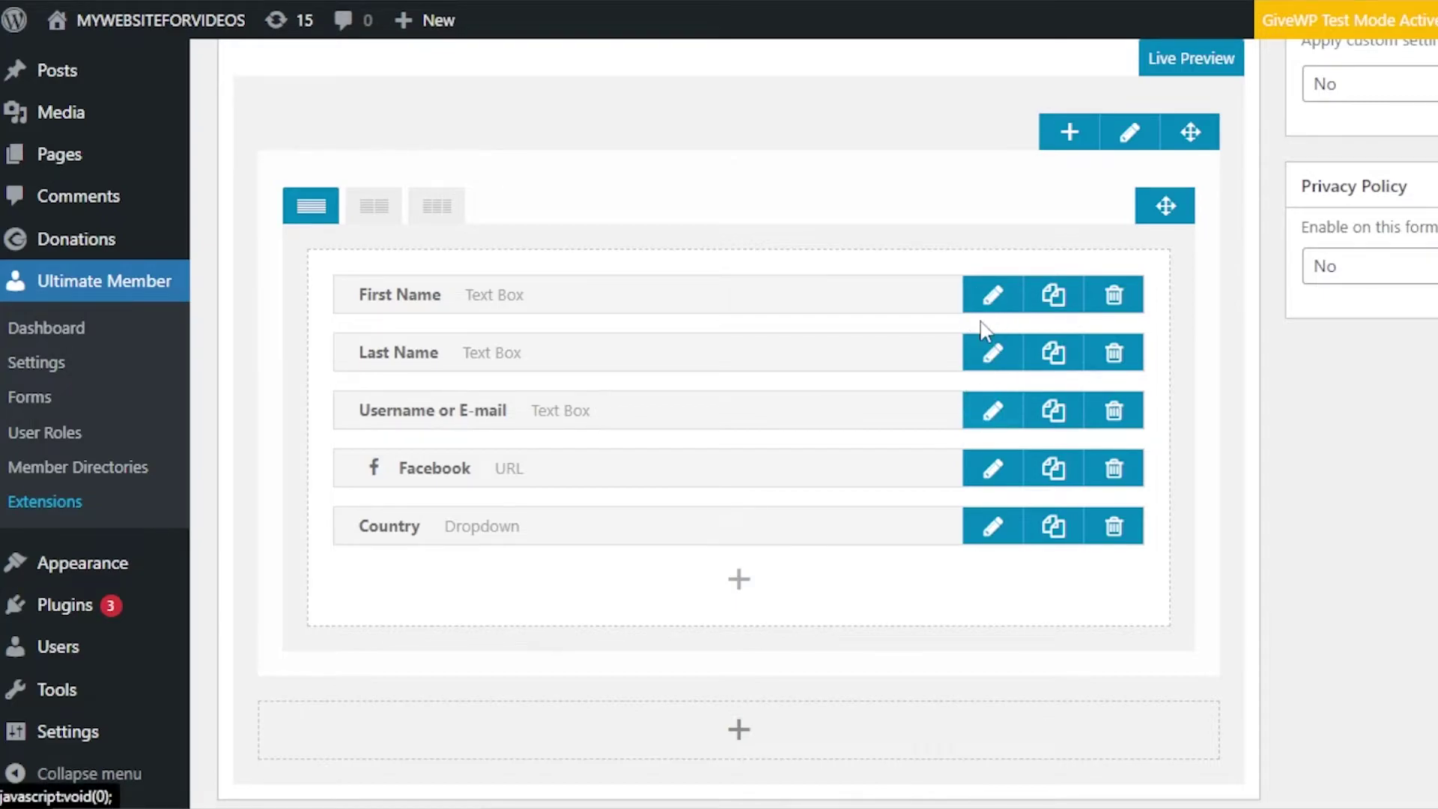
# Open the First Name field's Edit Field dialog and cancel without changes.
pyautogui.click(991, 299)
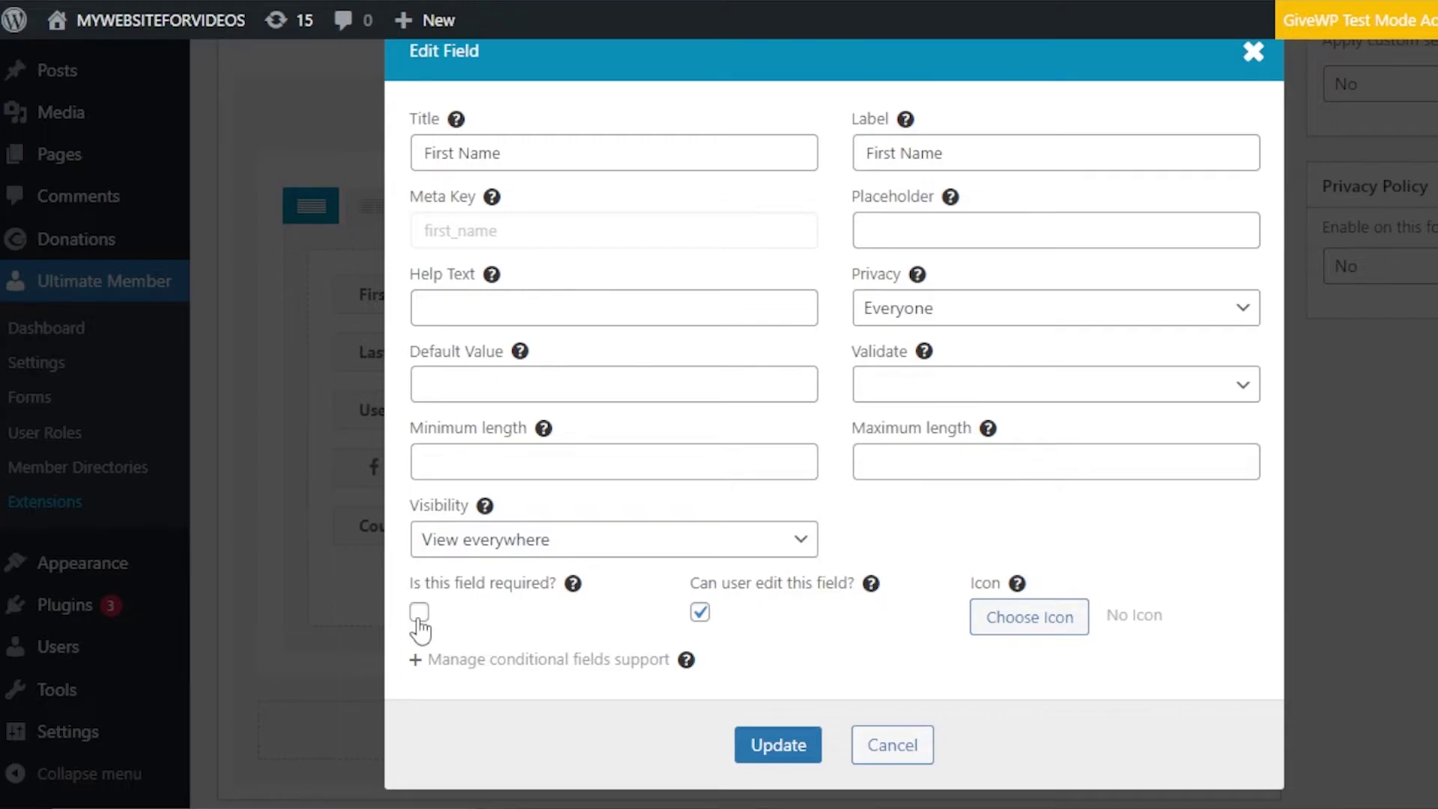
pyautogui.click(893, 748)
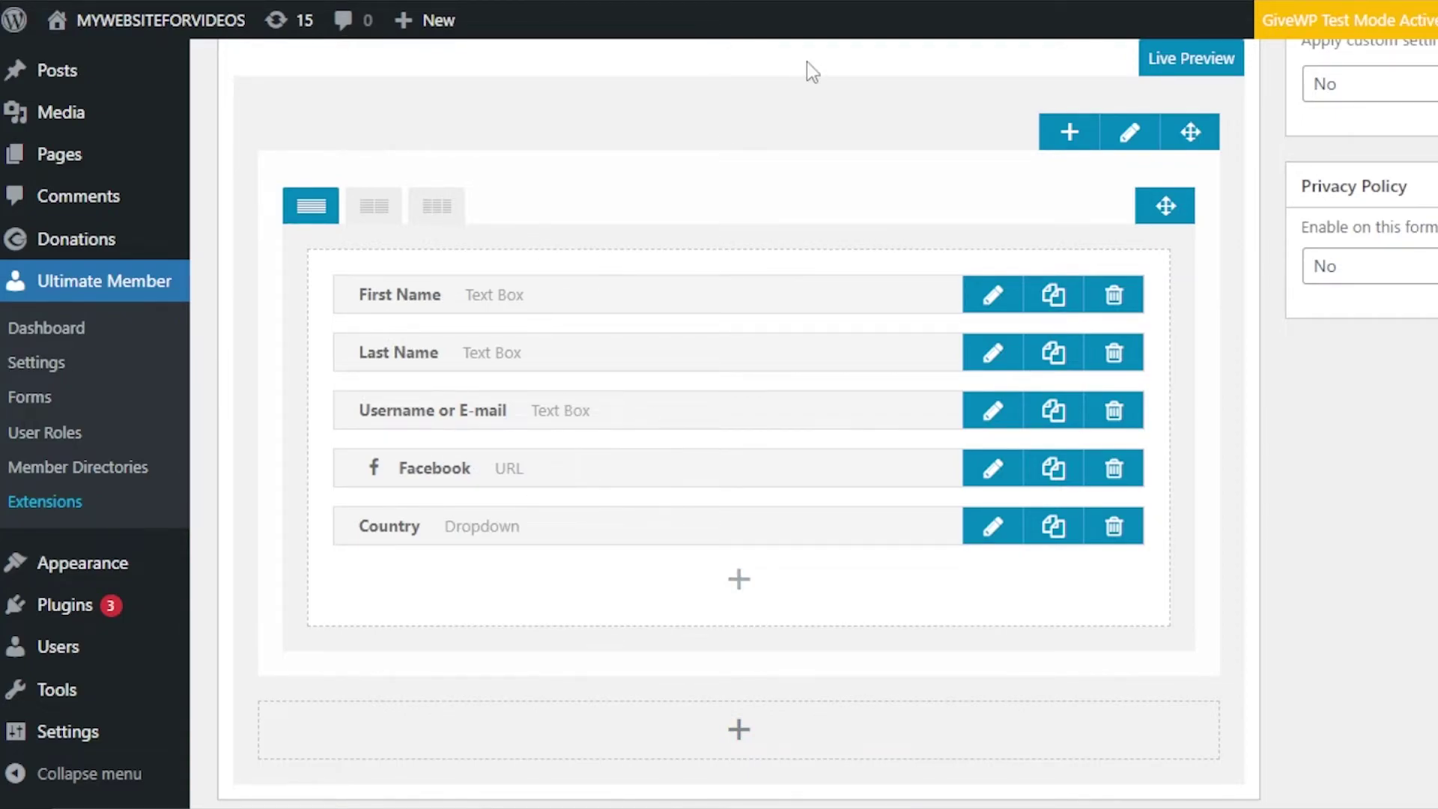
pyautogui.scroll(-1, 987, 648)
pyautogui.scroll(4, 986, 648)
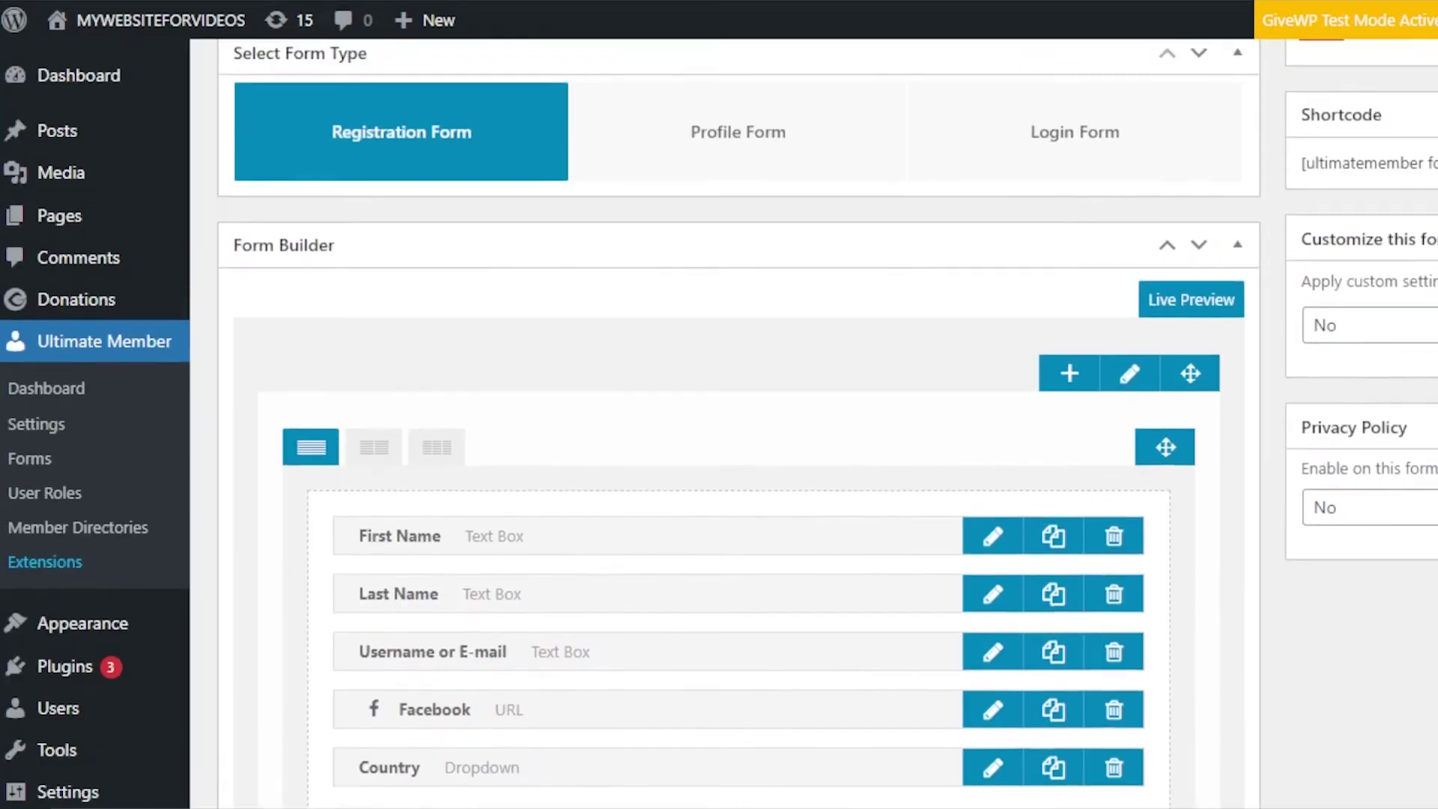
pyautogui.scroll(-4, 987, 649)
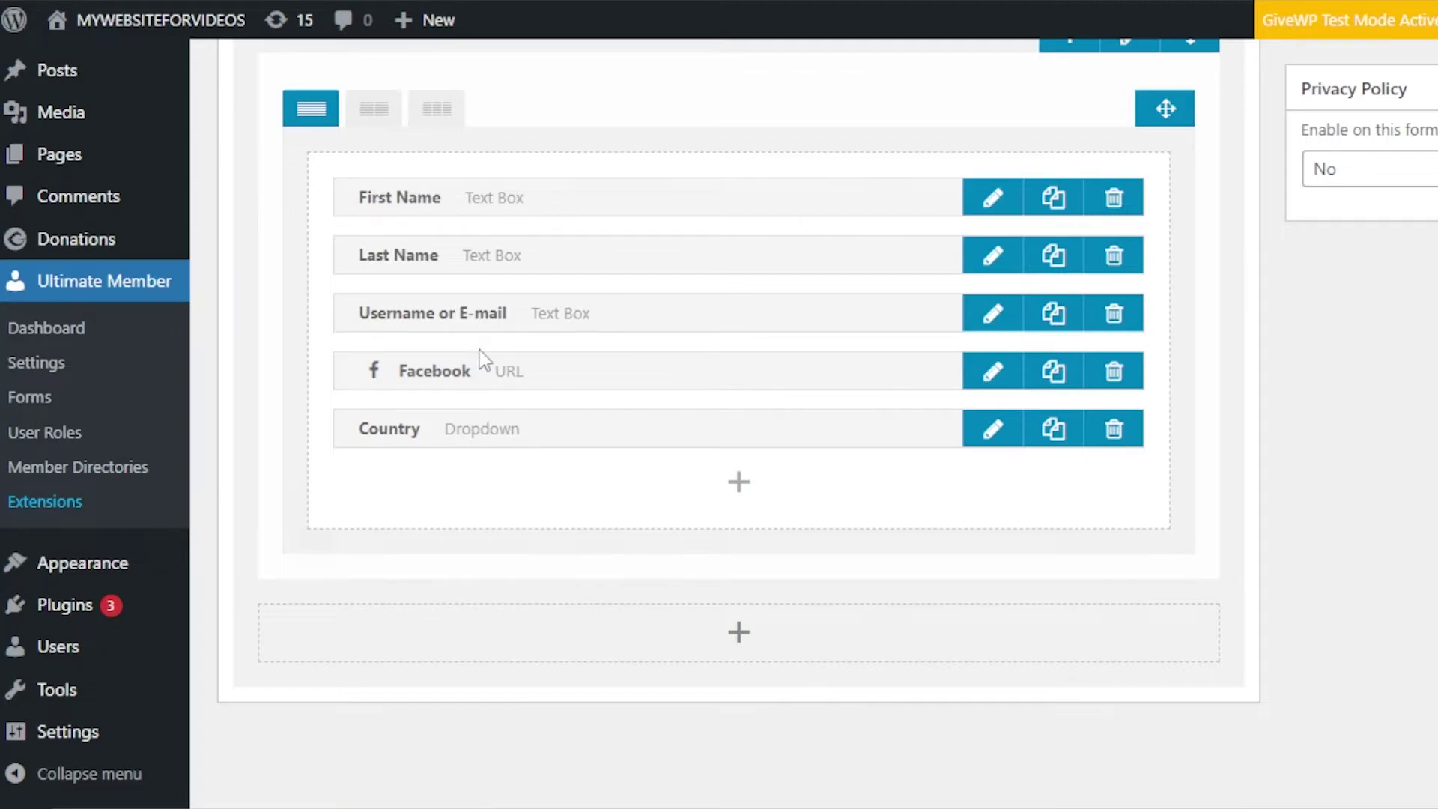
pyautogui.scroll(1, 480, 360)
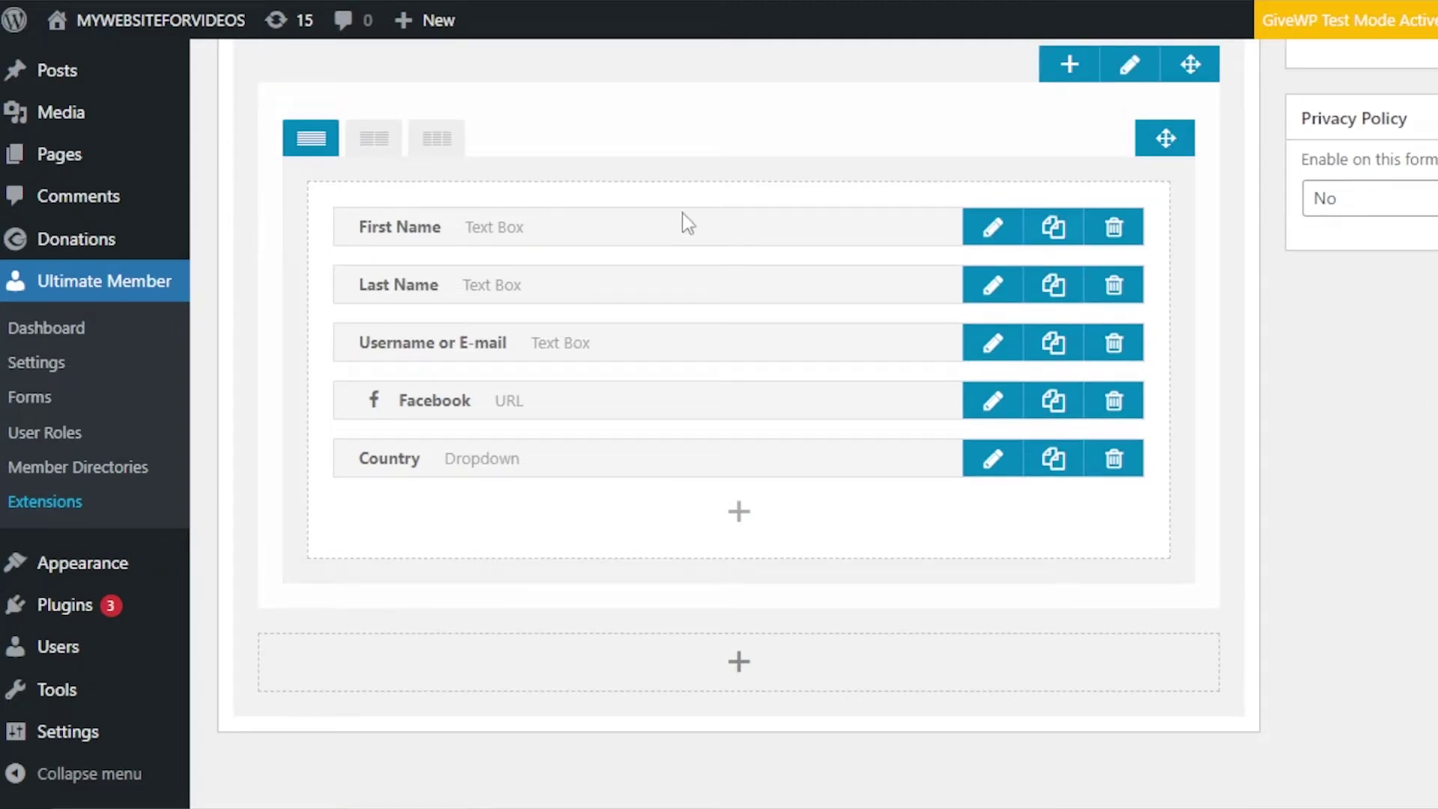
pyautogui.scroll(3, 1255, 322)
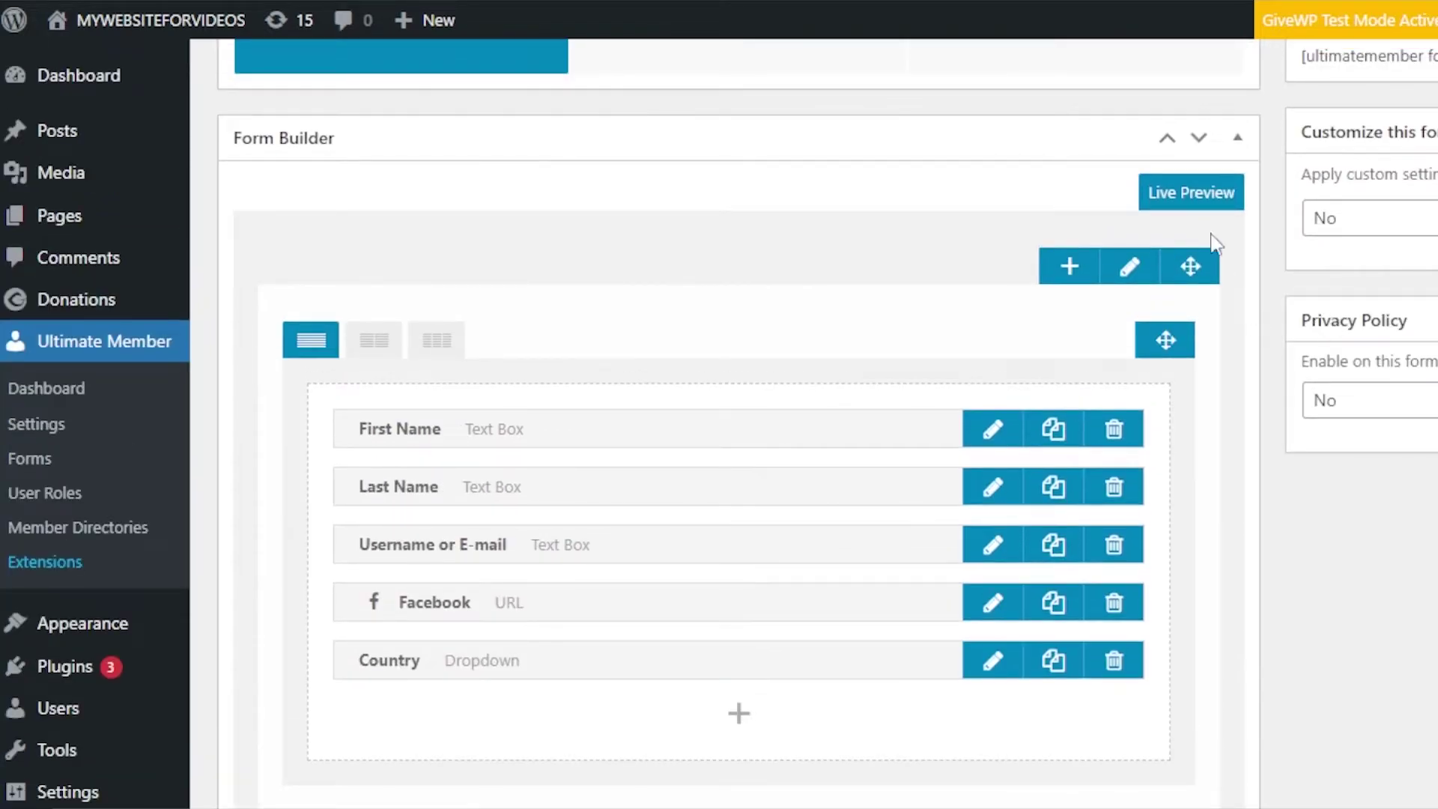
pyautogui.click(1193, 199)
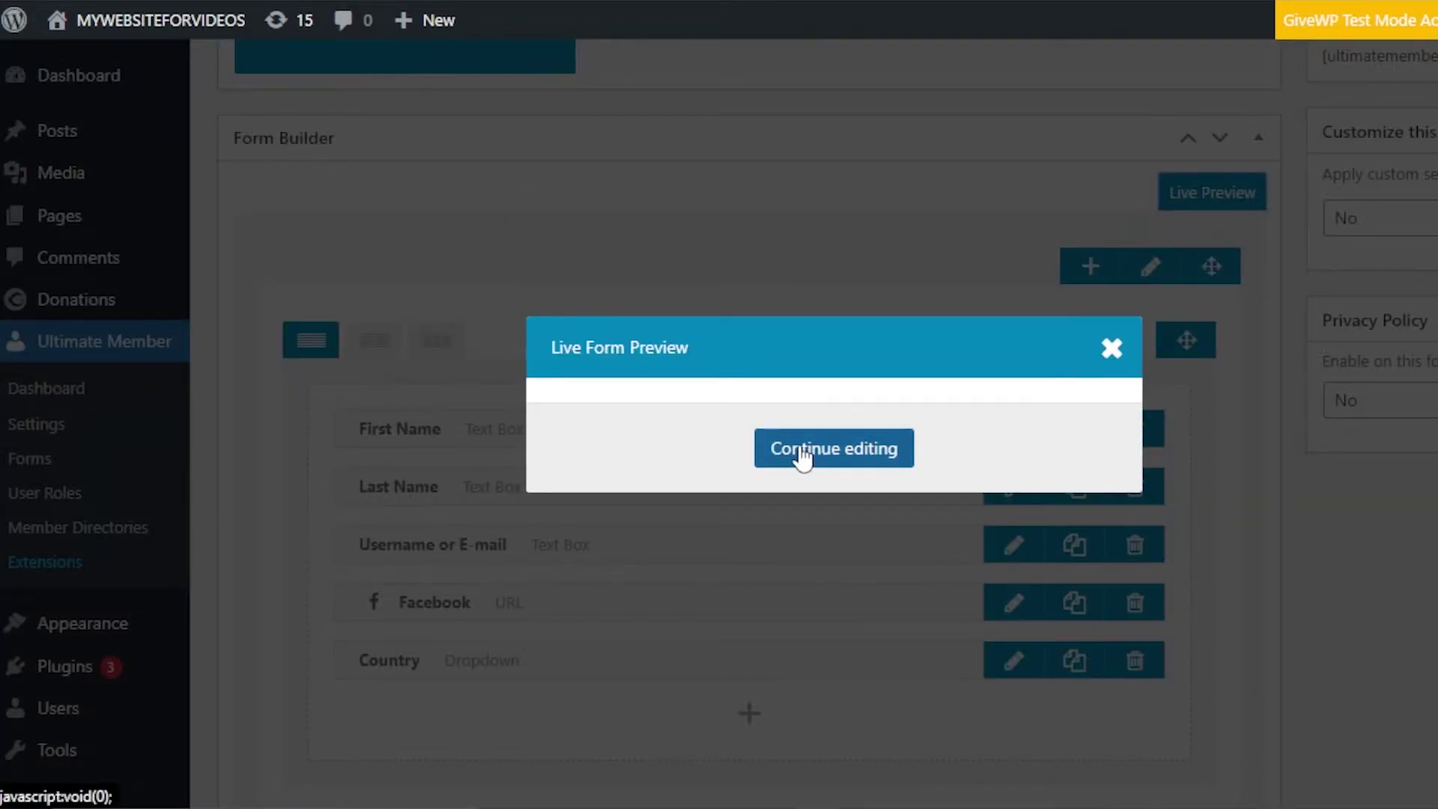
pyautogui.click(793, 450)
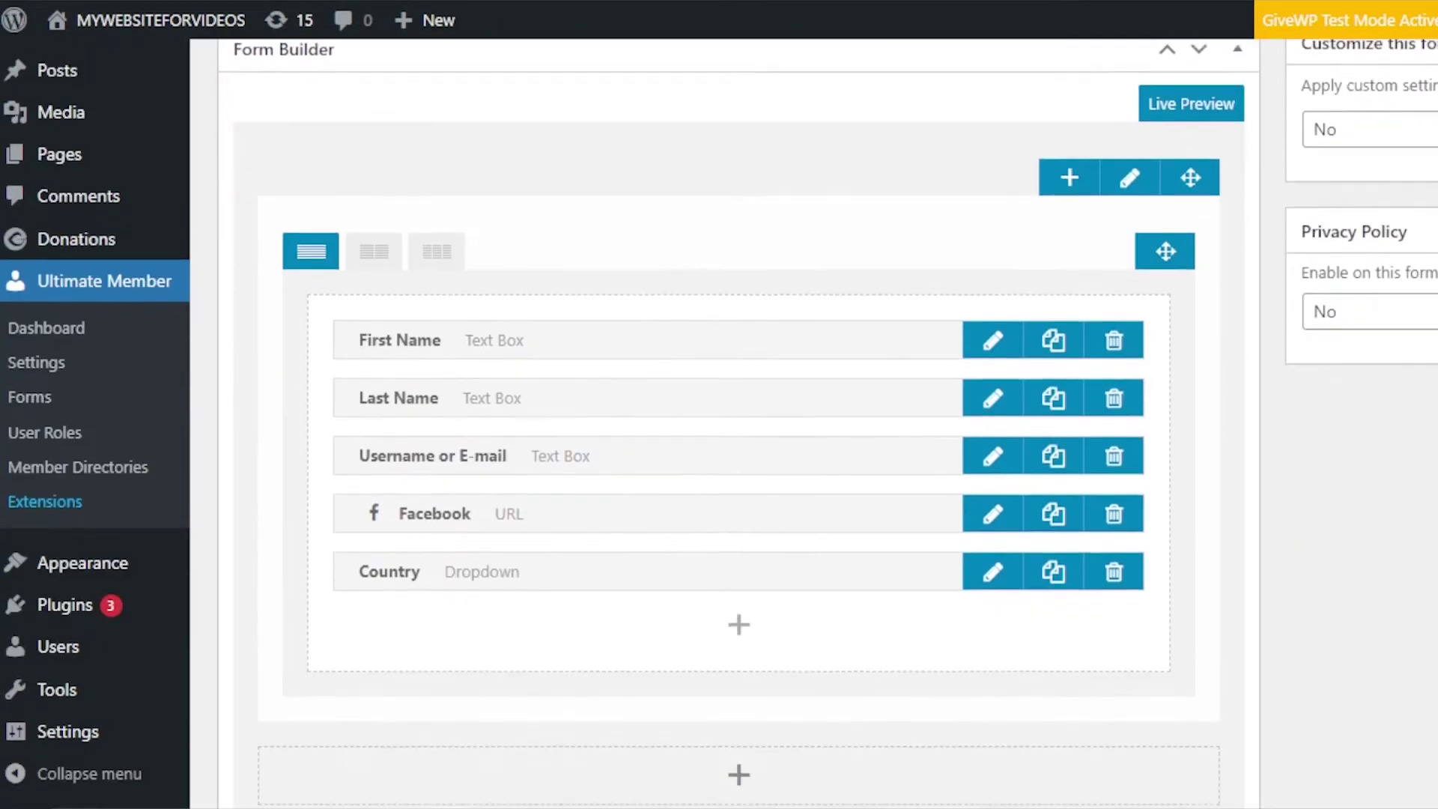
# Create the form, generating the shortcode [ultimatemember form_id="19"].
pyautogui.scroll(4, 737, 419)
pyautogui.scroll(1, 738, 420)
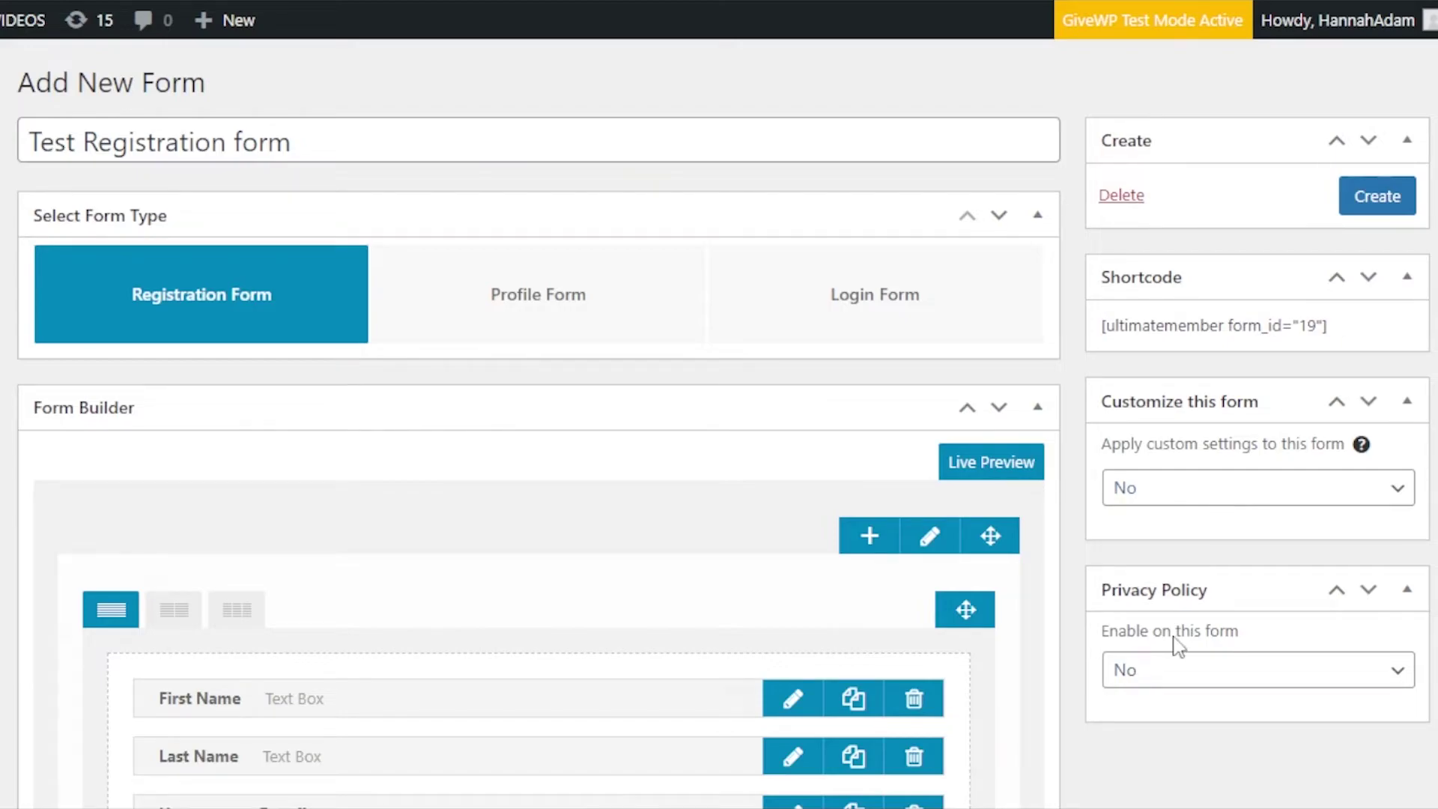
pyautogui.click(1373, 199)
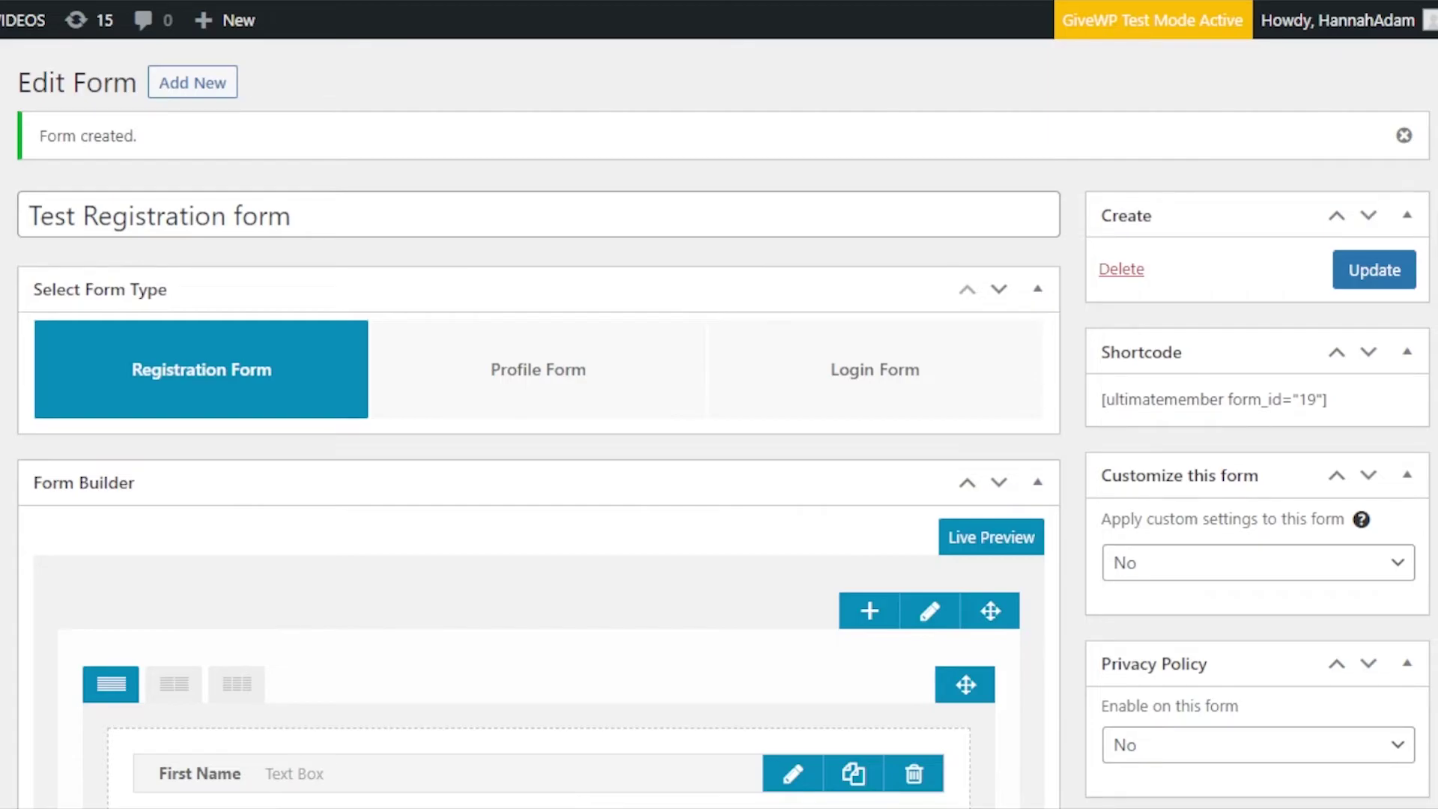
pyautogui.scroll(-2, 1027, 452)
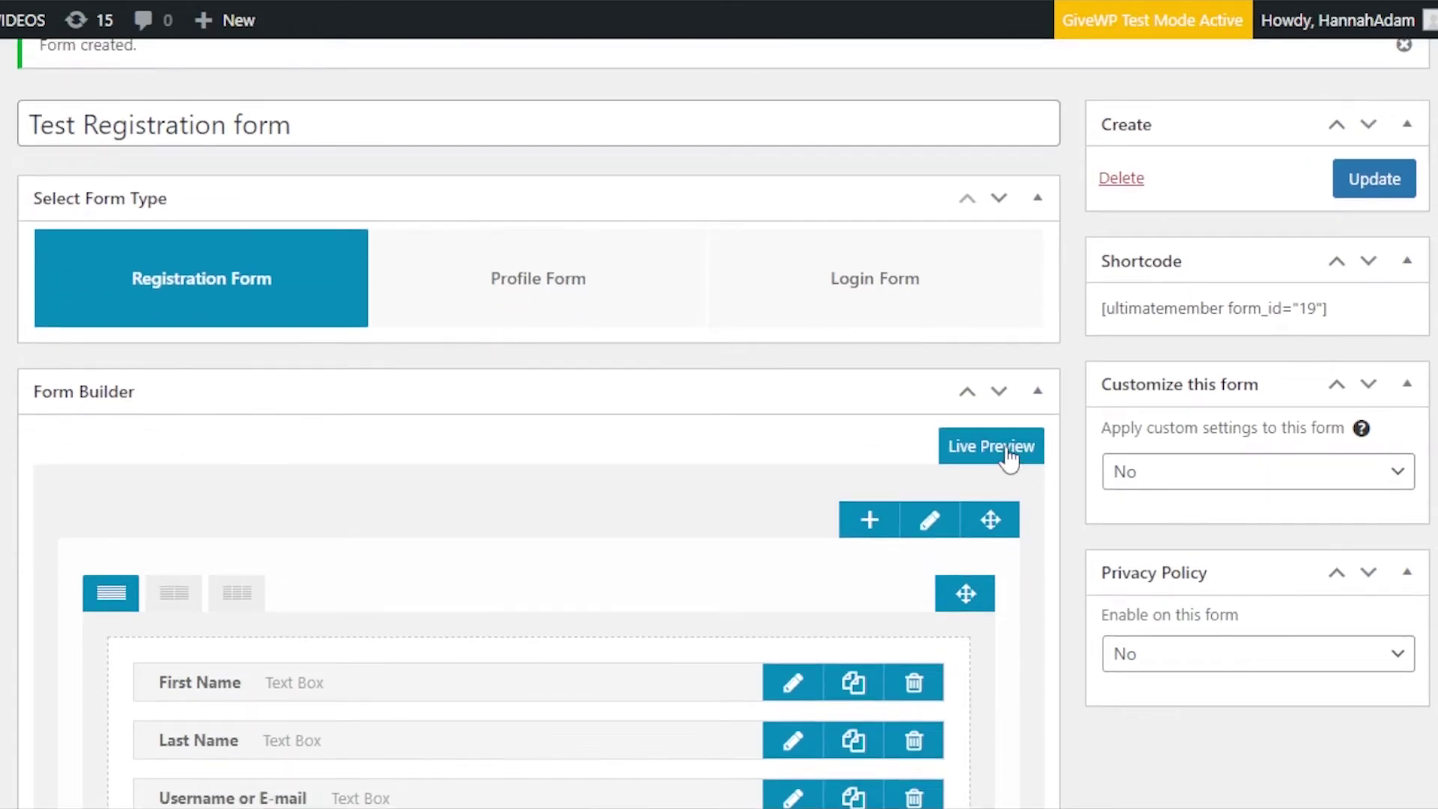
# Scroll through the Live Preview showing the five fields plus Register and Login buttons.
pyautogui.click(1007, 448)
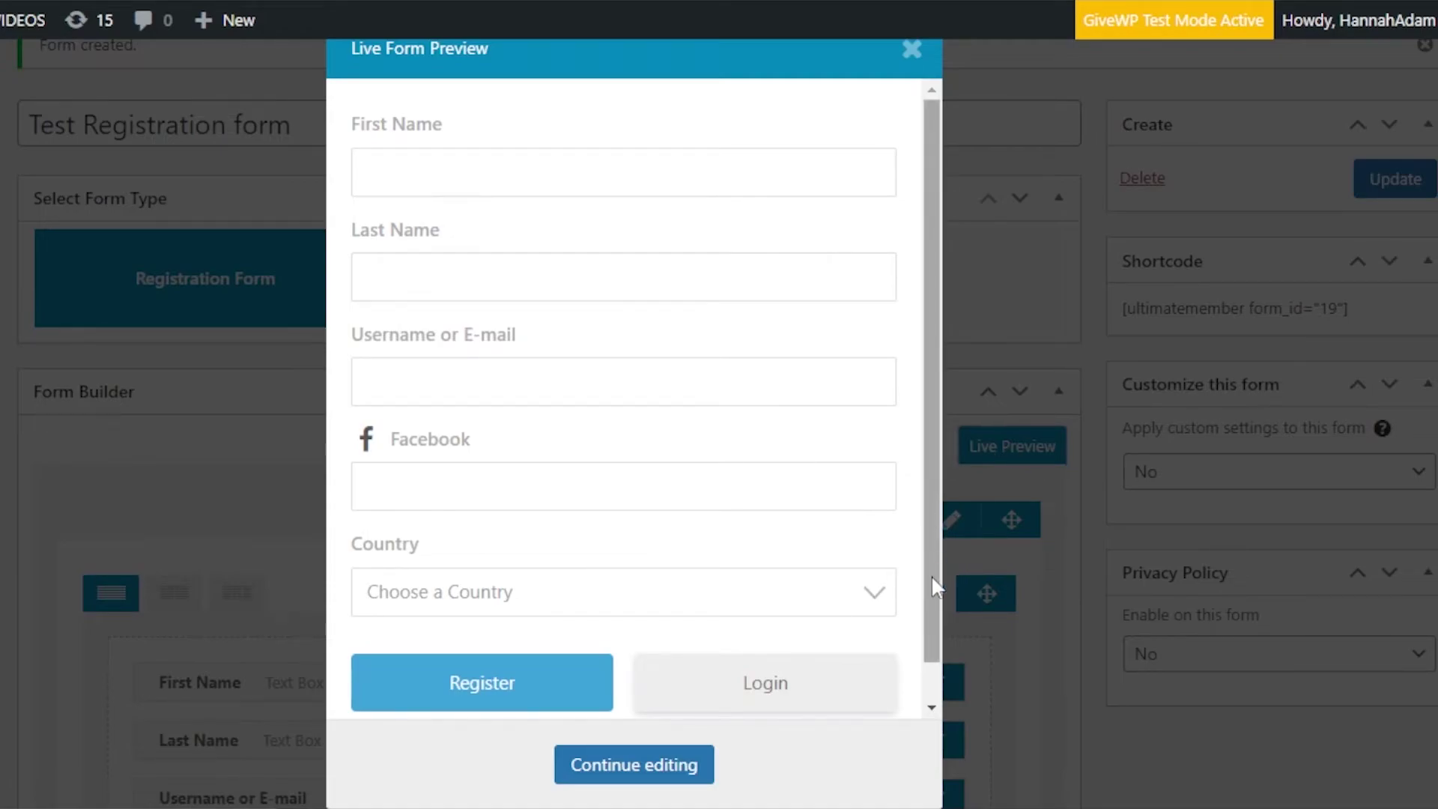
pyautogui.moveTo(929, 585); pyautogui.dragTo(930, 664)
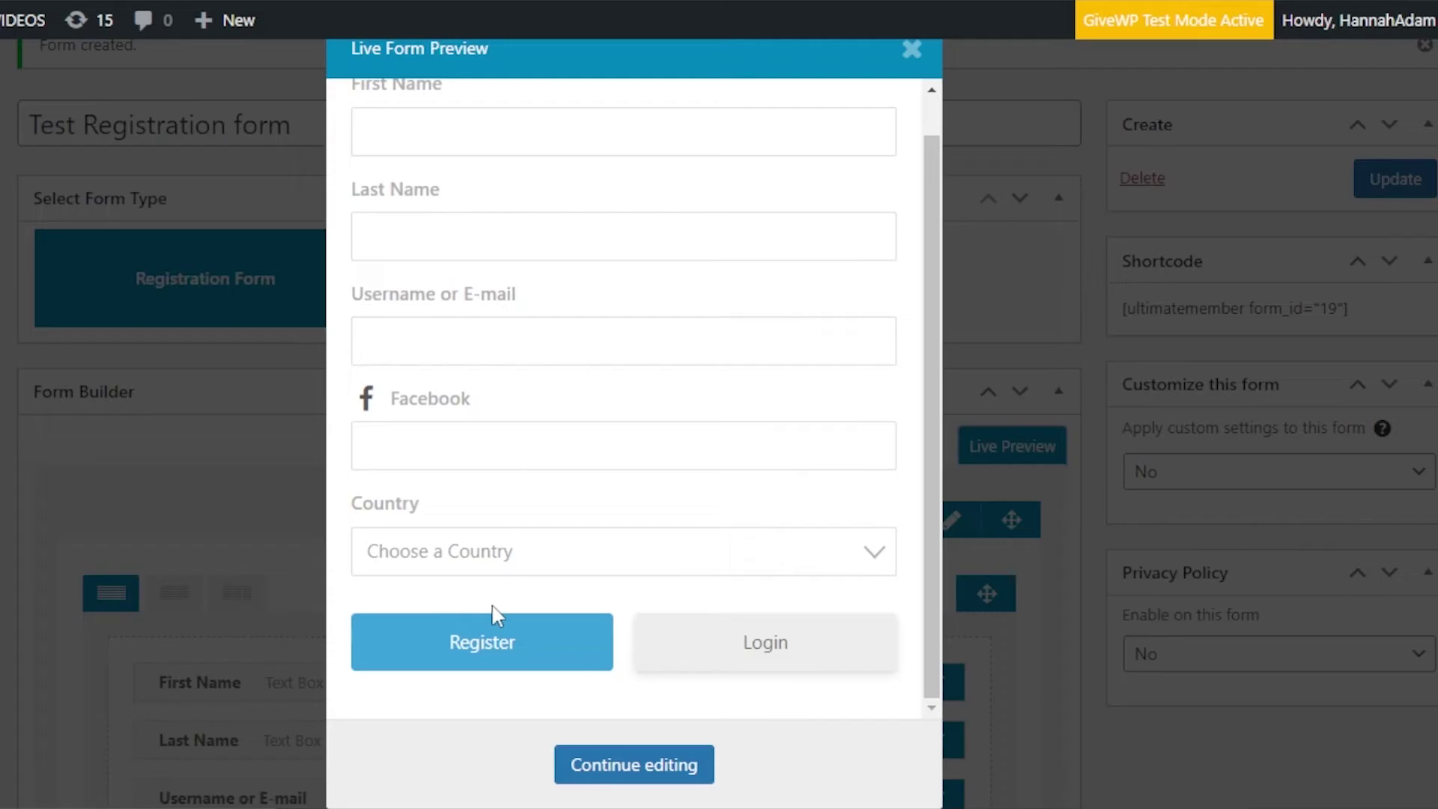
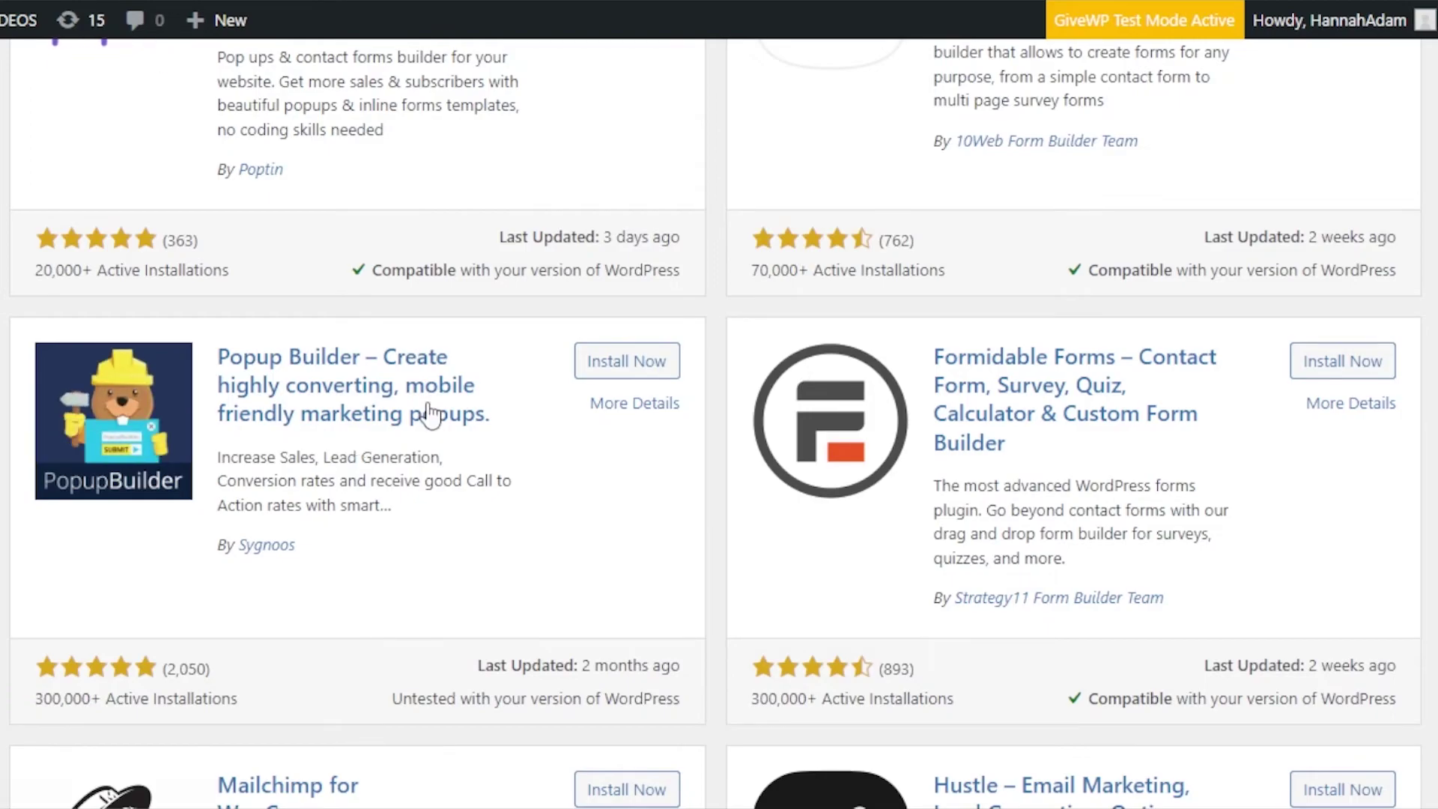
# Browse the 643 'form pop up' plugin results, then show the Ultimate Member sidebar flyout.
pyautogui.scroll(7, 719, 420)
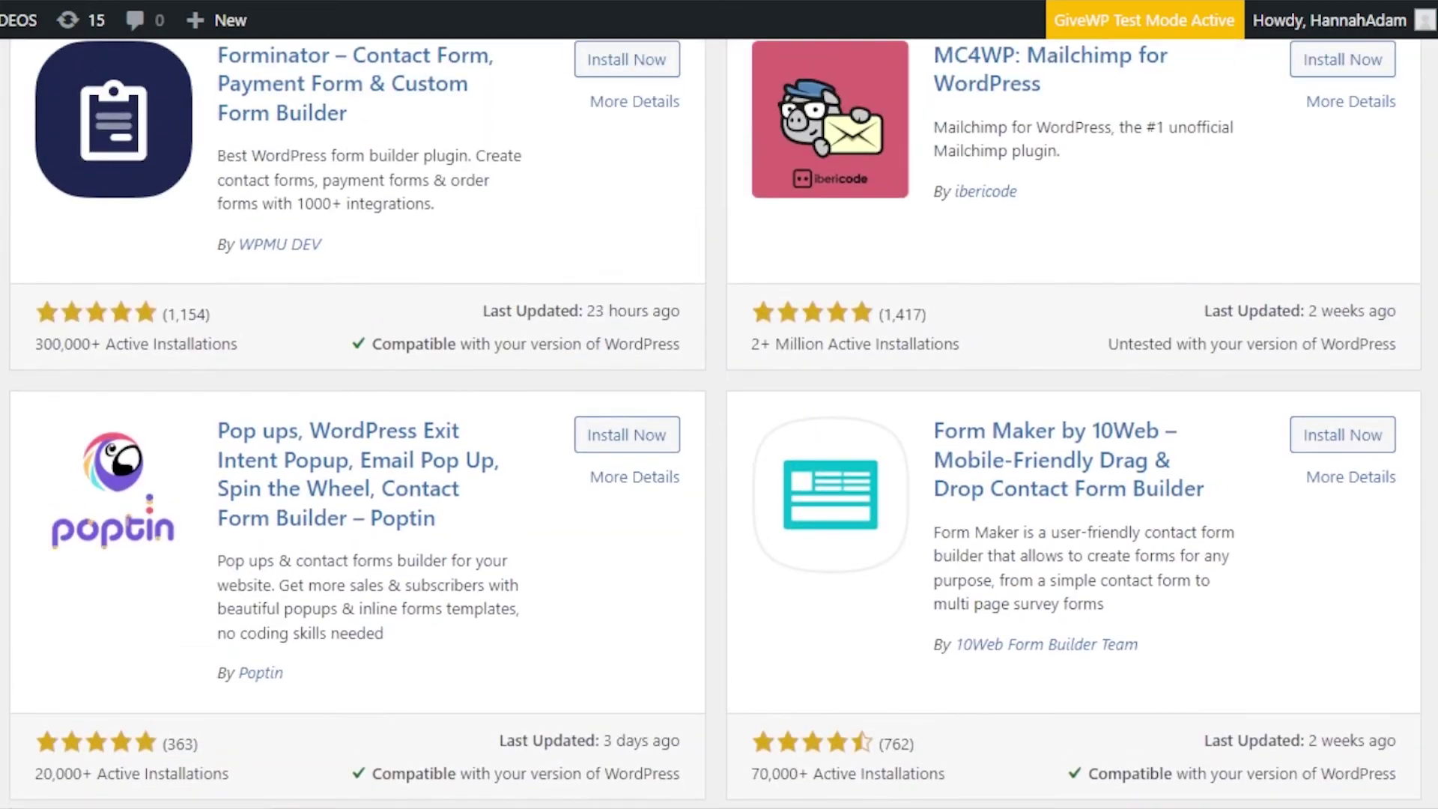
pyautogui.scroll(-15, 719, 419)
pyautogui.scroll(-20, 719, 420)
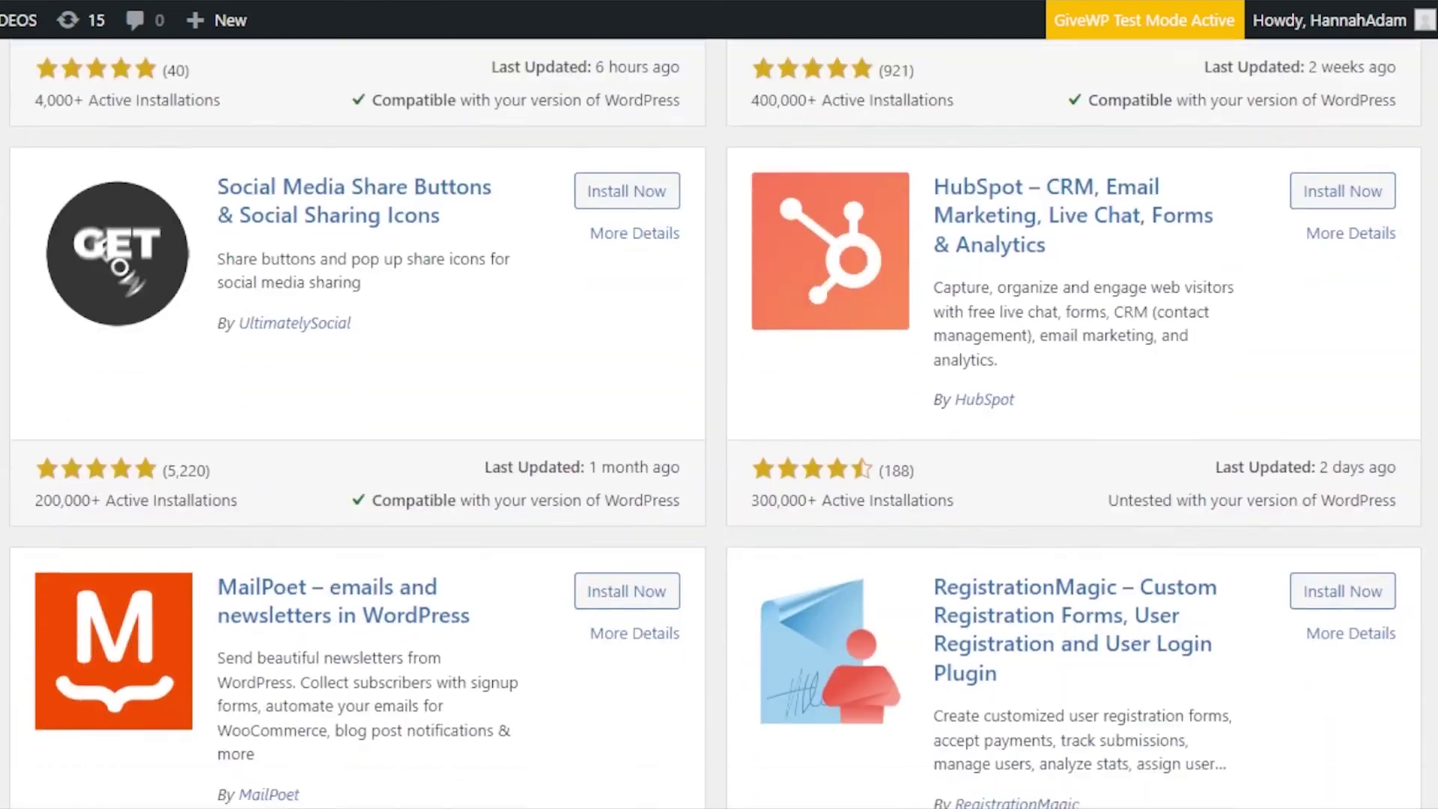
pyautogui.scroll(20, 720, 419)
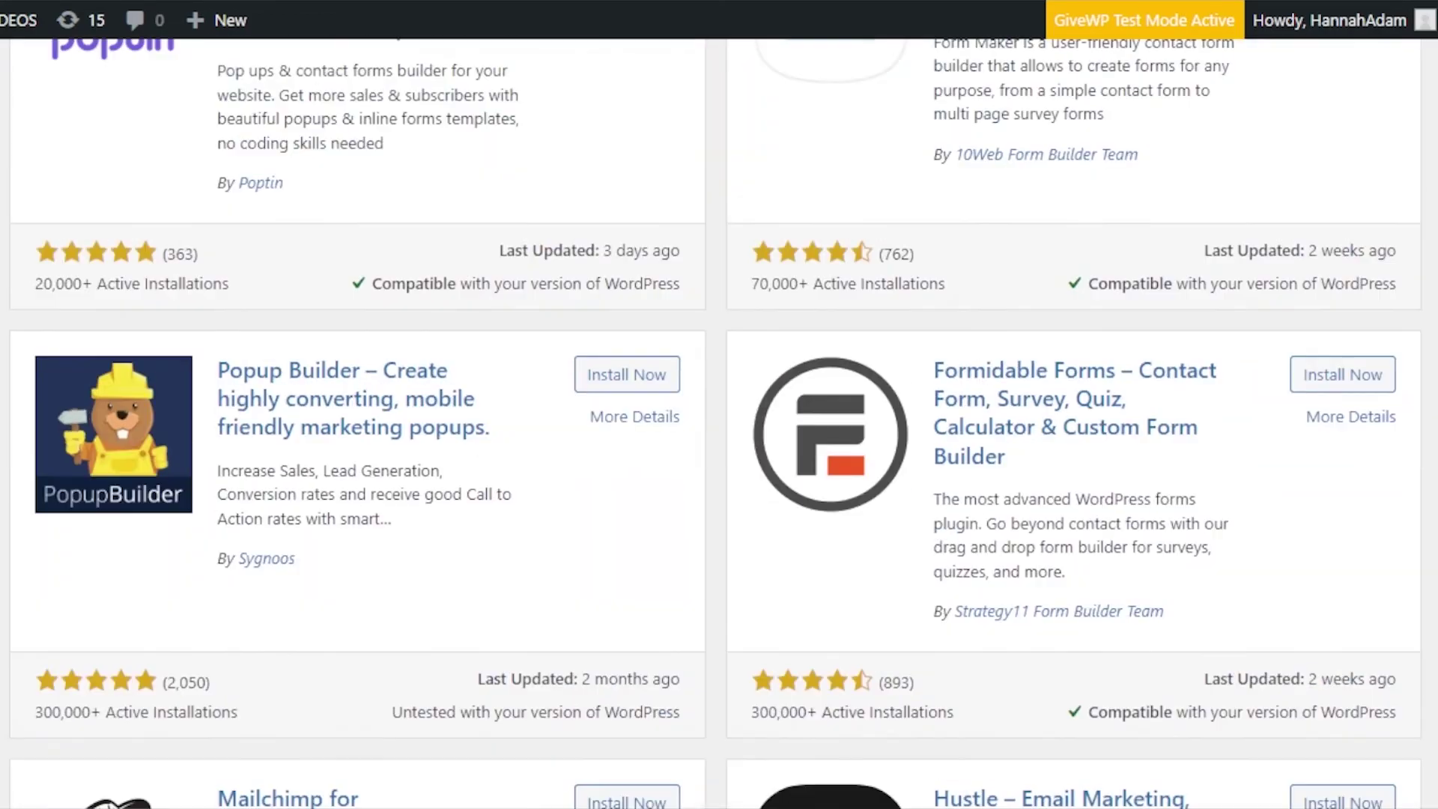
pyautogui.scroll(8, 719, 420)
pyautogui.scroll(-1, 720, 419)
pyautogui.scroll(3, 719, 418)
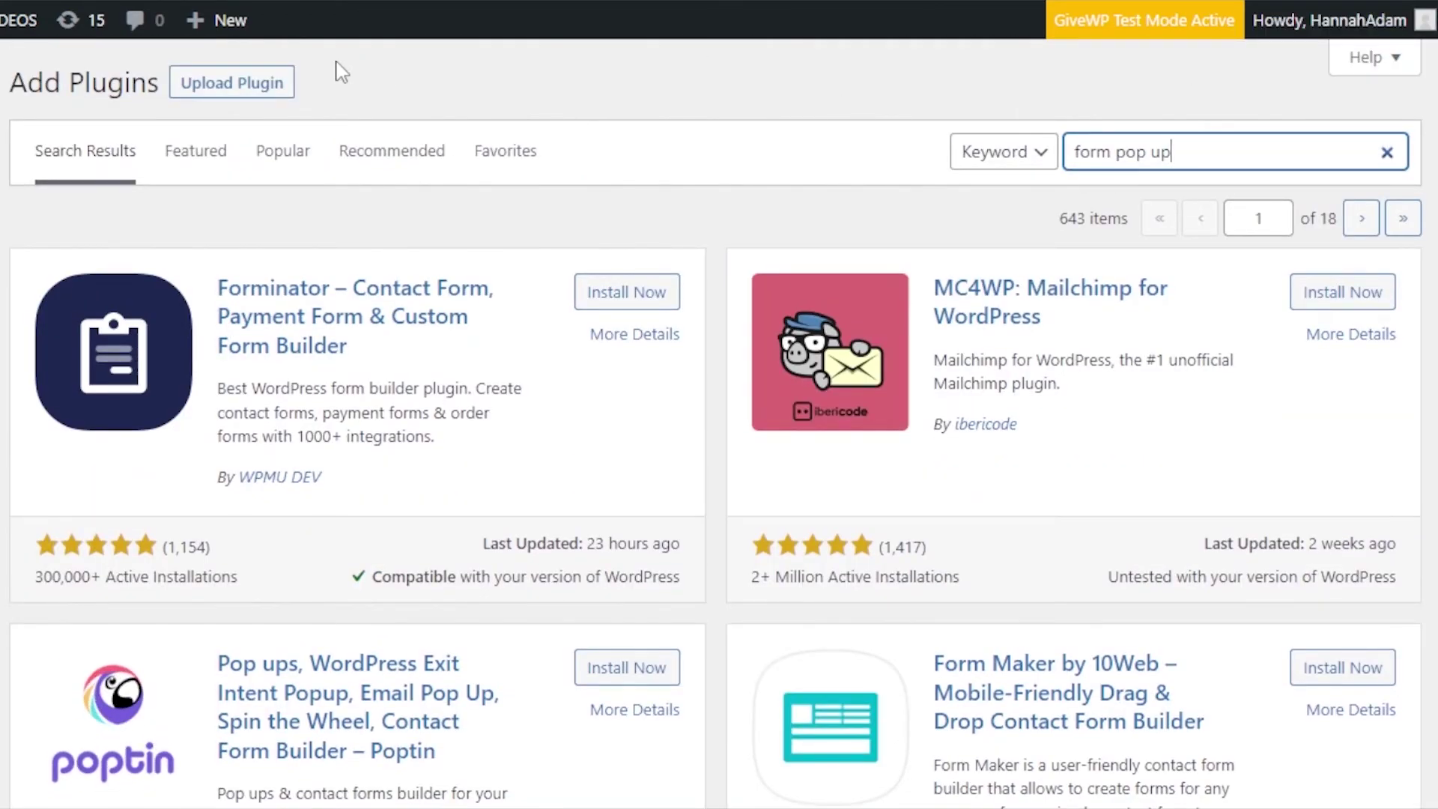
pyautogui.scroll(-9, 718, 419)
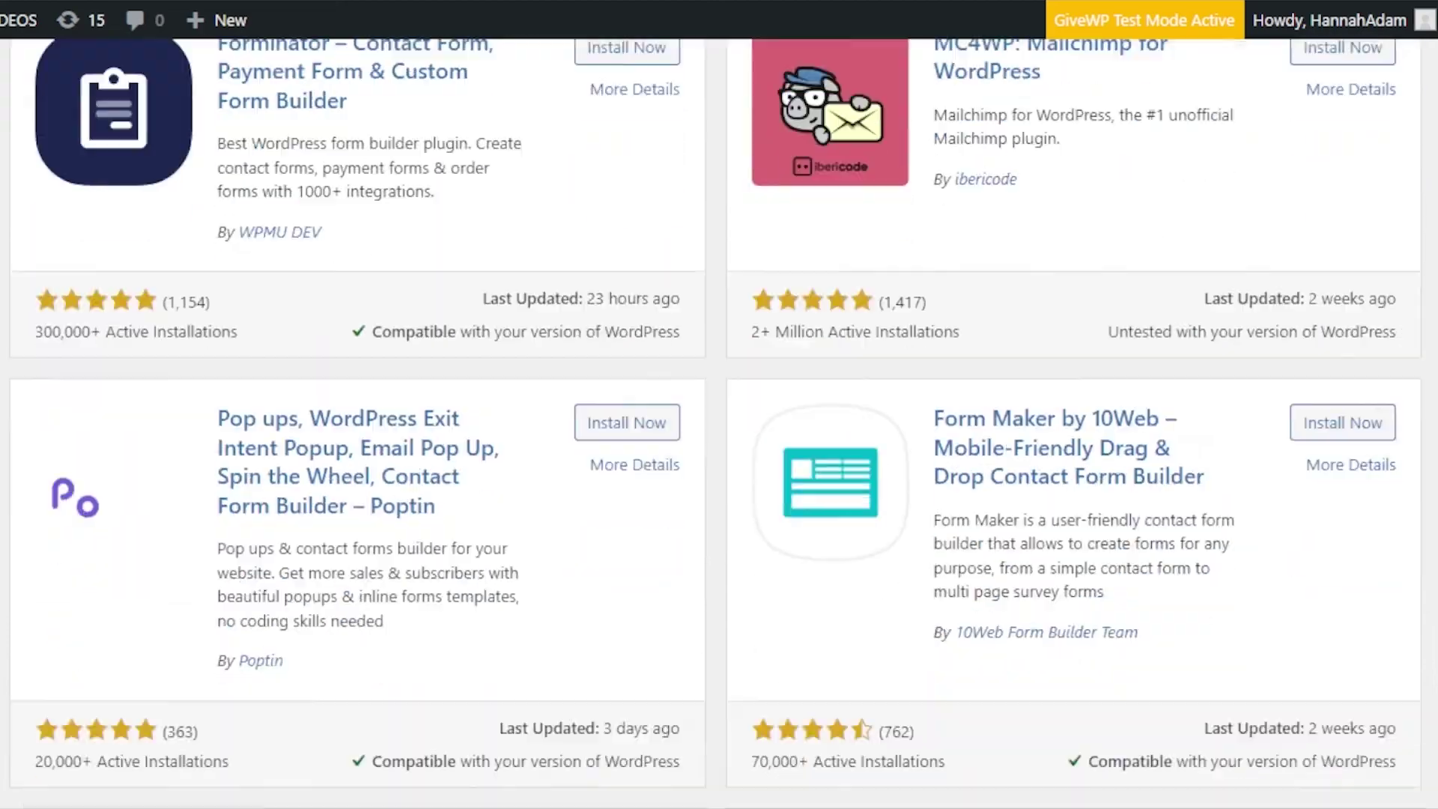
pyautogui.scroll(-2, 718, 419)
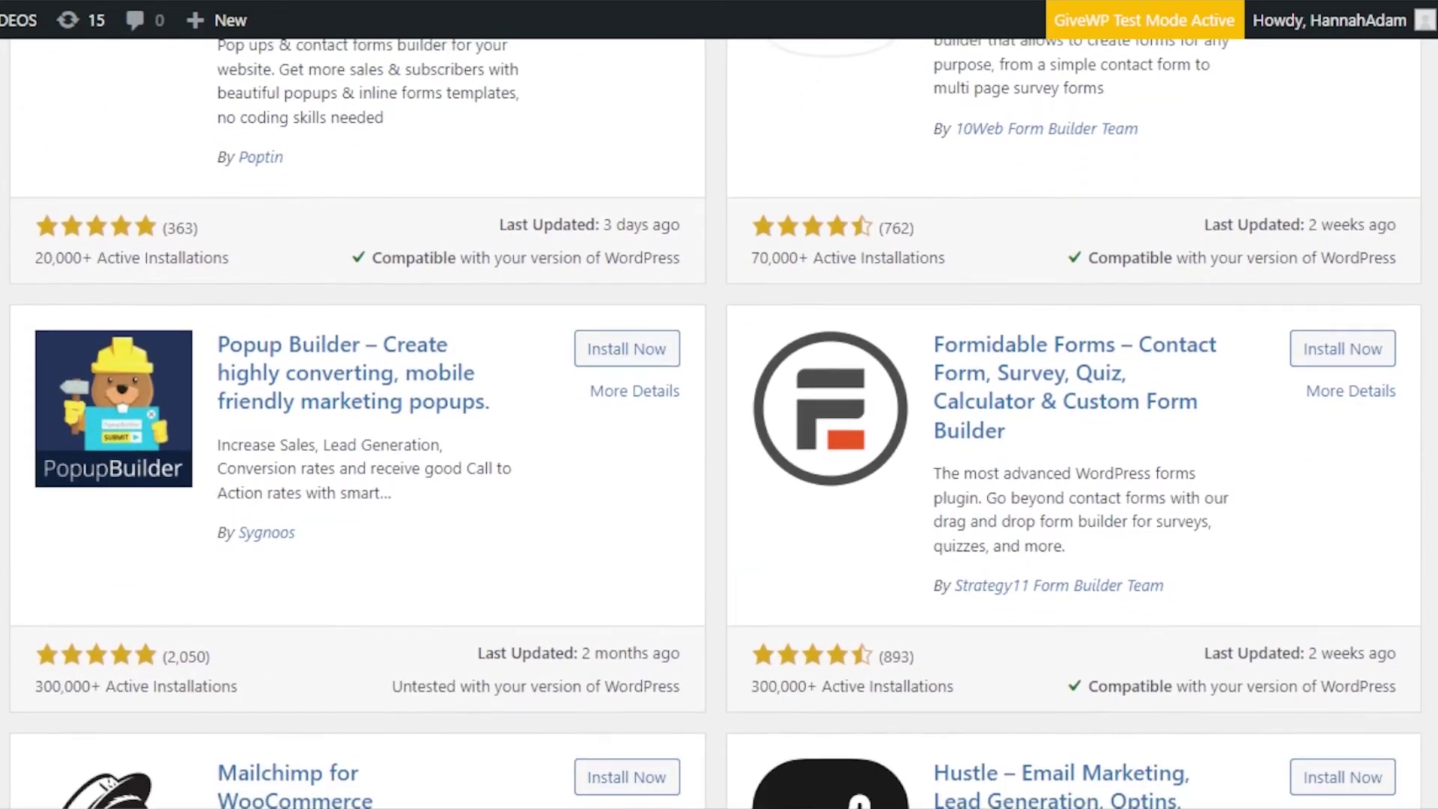
pyautogui.scroll(5, 720, 419)
pyautogui.scroll(-6, 719, 419)
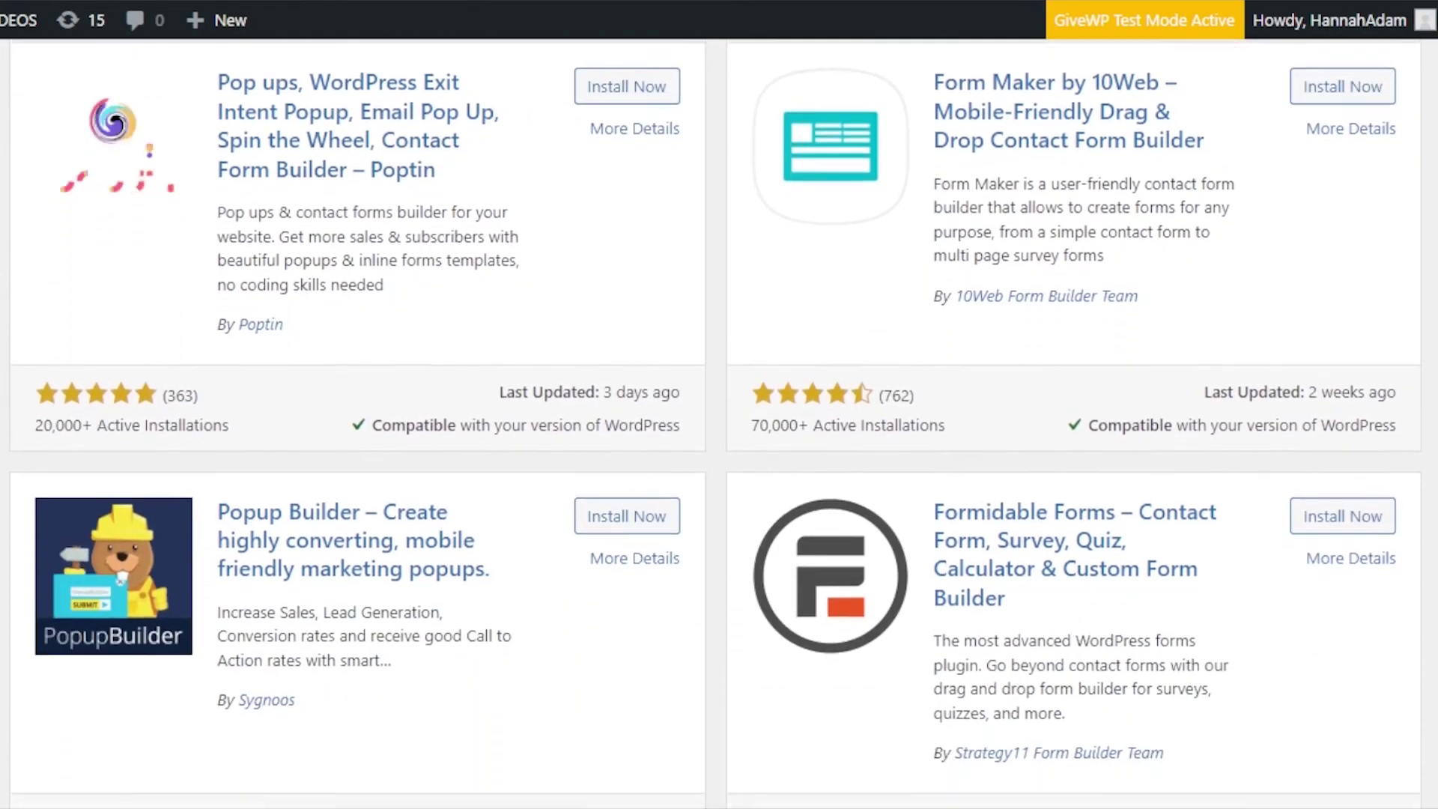
pyautogui.scroll(2, 720, 420)
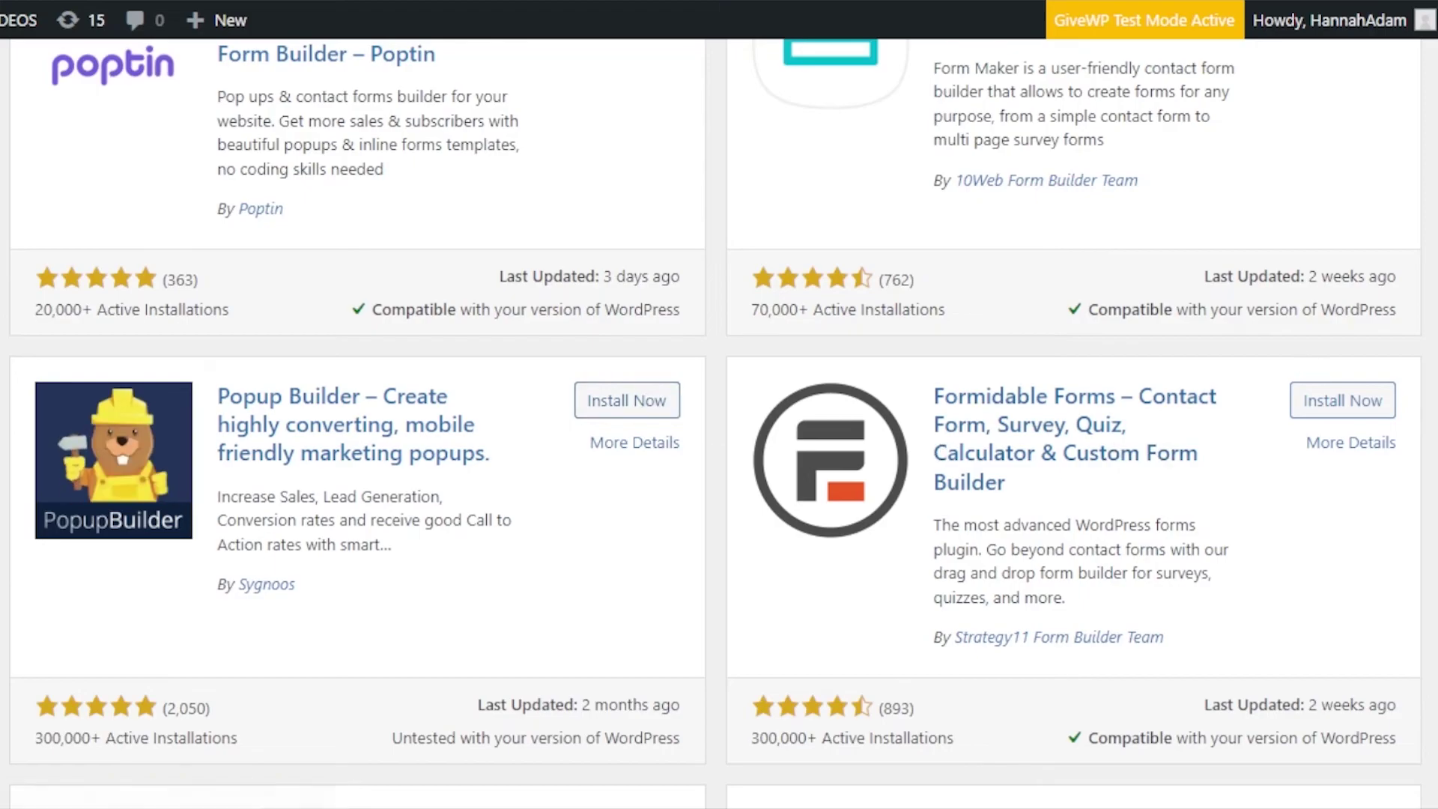
pyautogui.scroll(9, 718, 419)
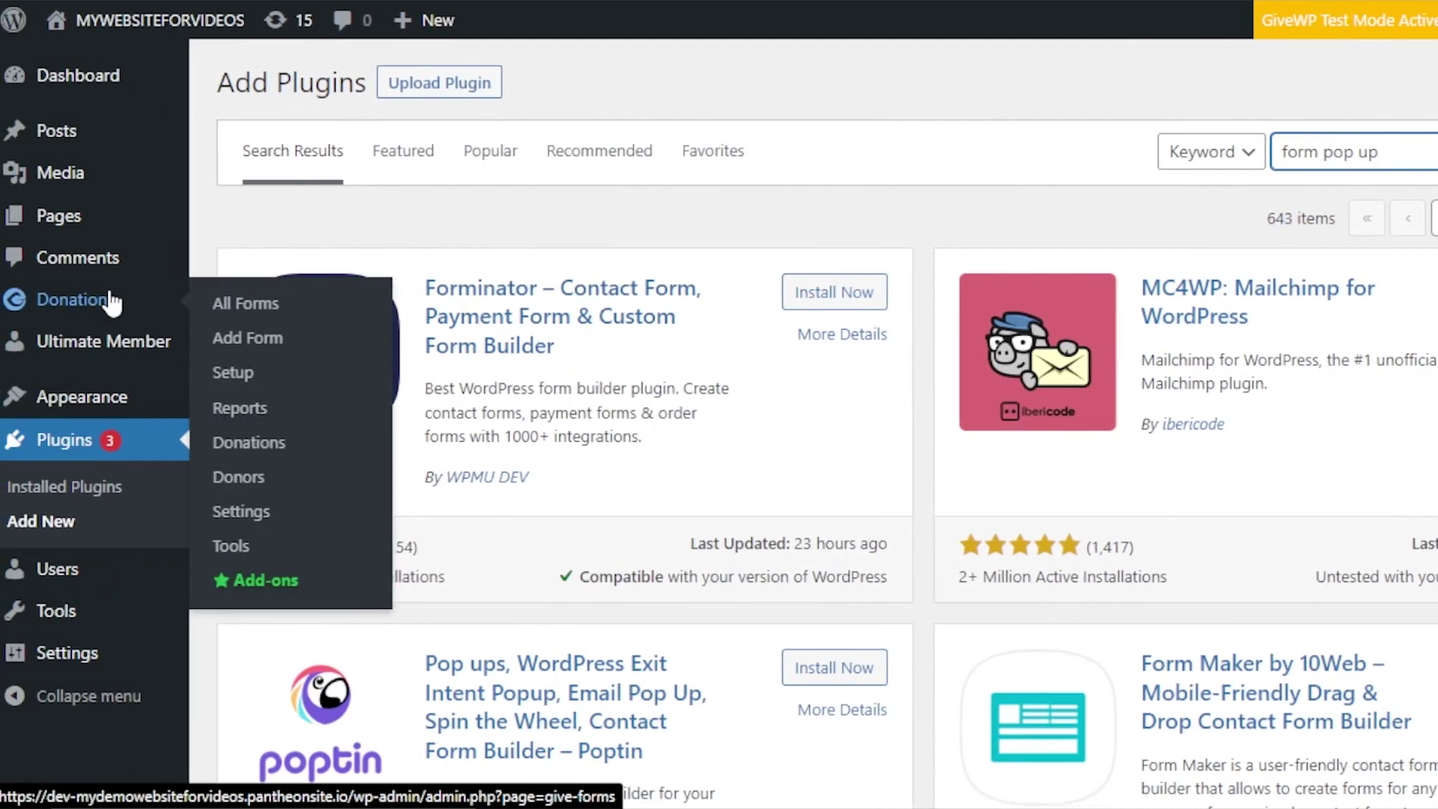
pyautogui.moveTo(91, 342)
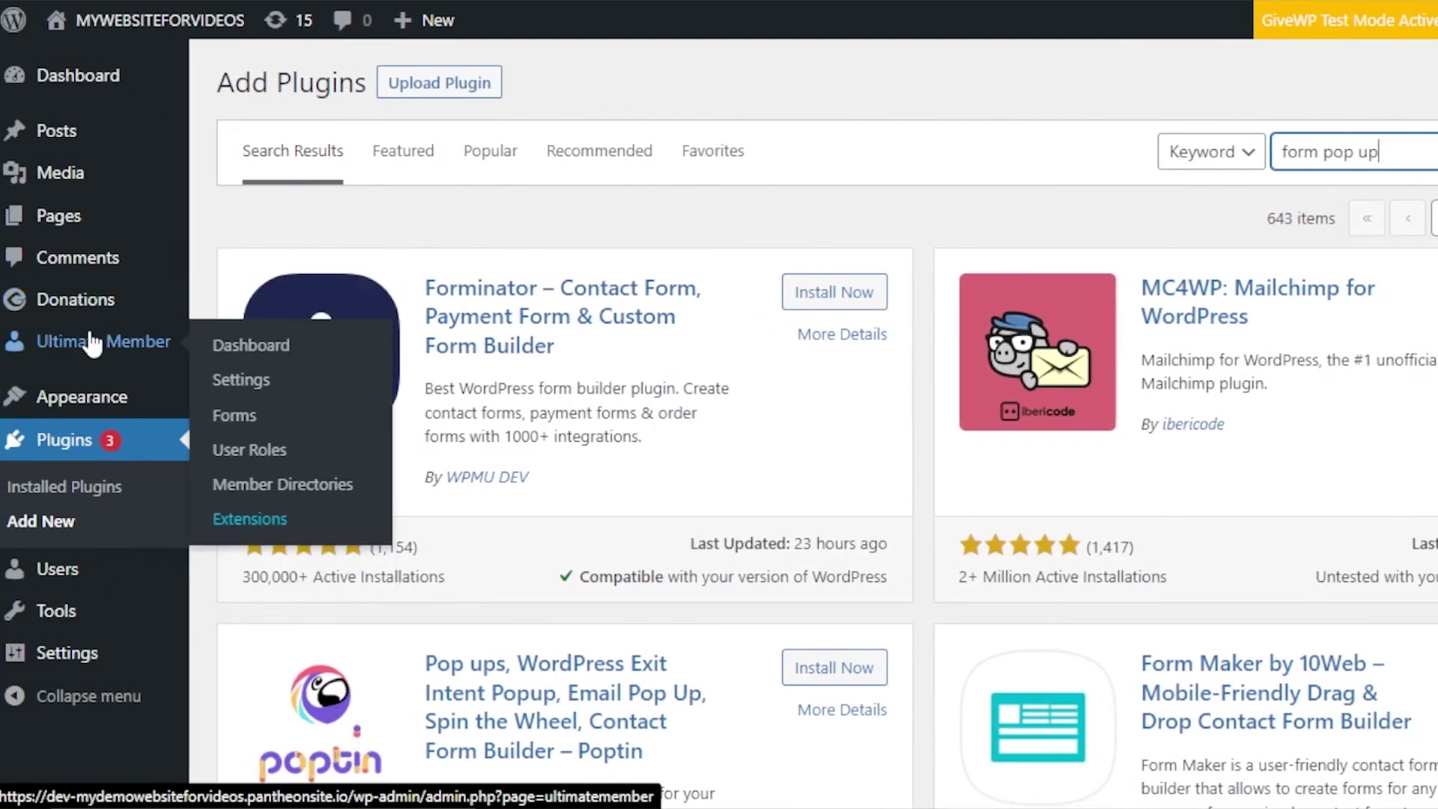
# Open the Ultimate Member Forms list with its five forms, including Test Registration form (ID 19).
pyautogui.click(230, 429)
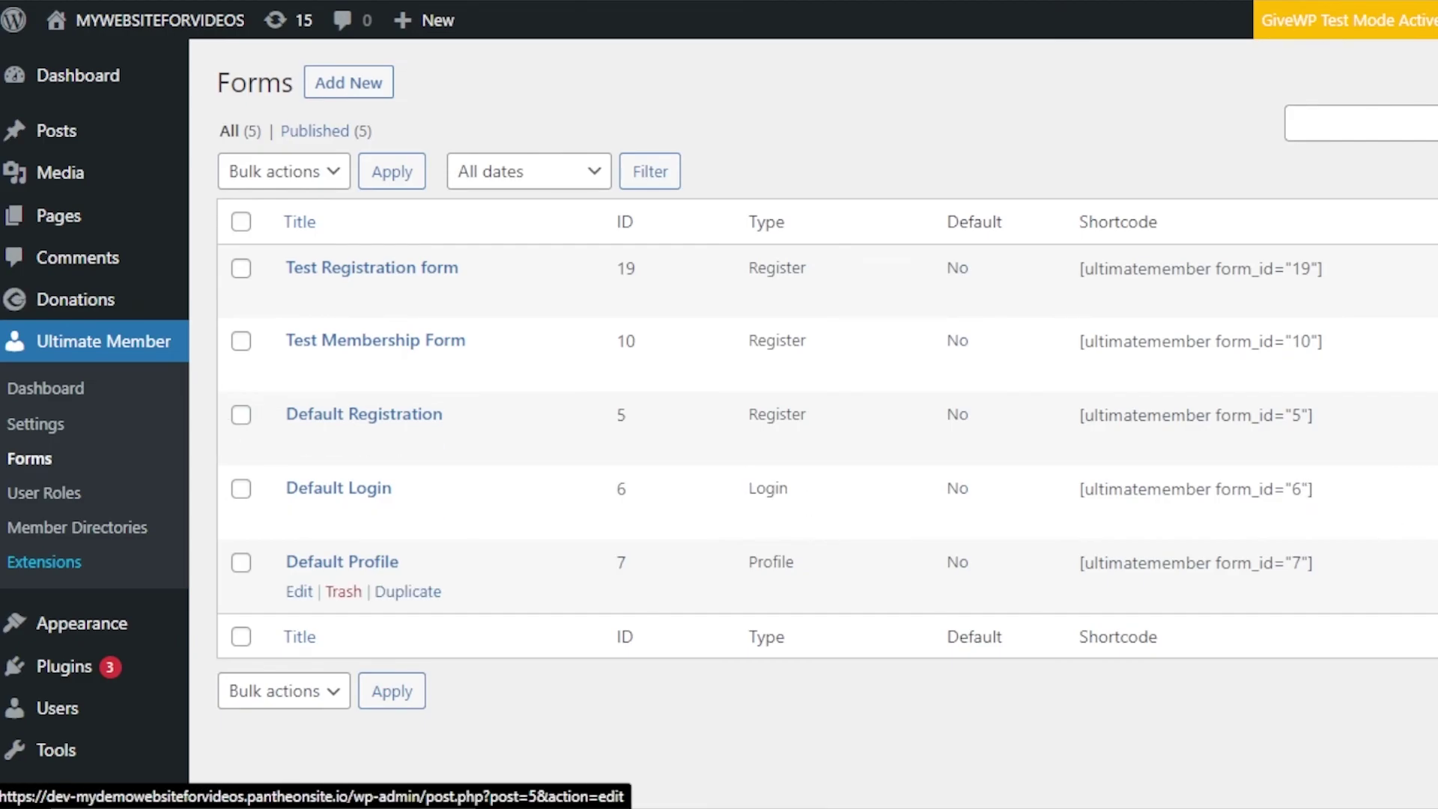
pyautogui.scroll(-1, 824, 418)
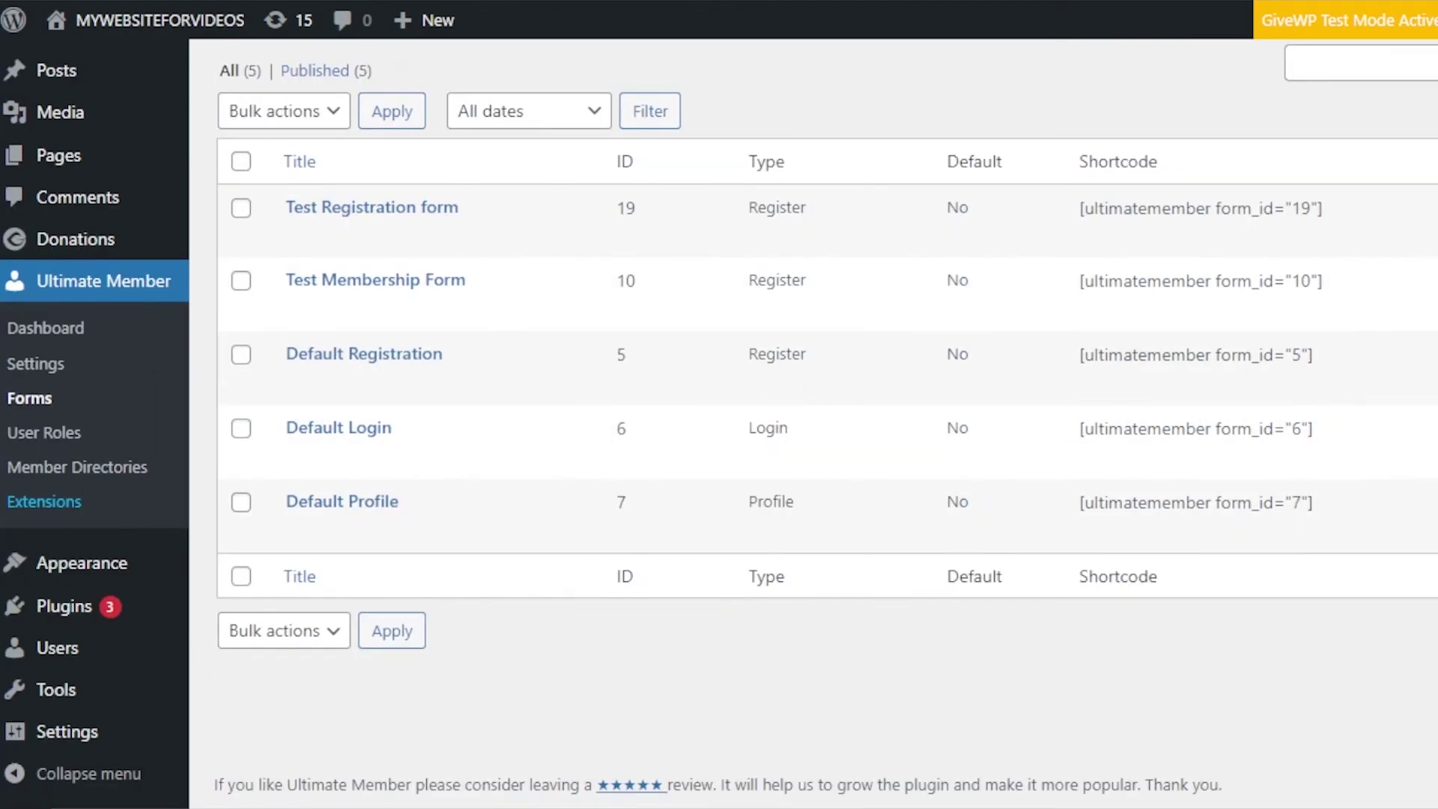
pyautogui.scroll(1, 824, 419)
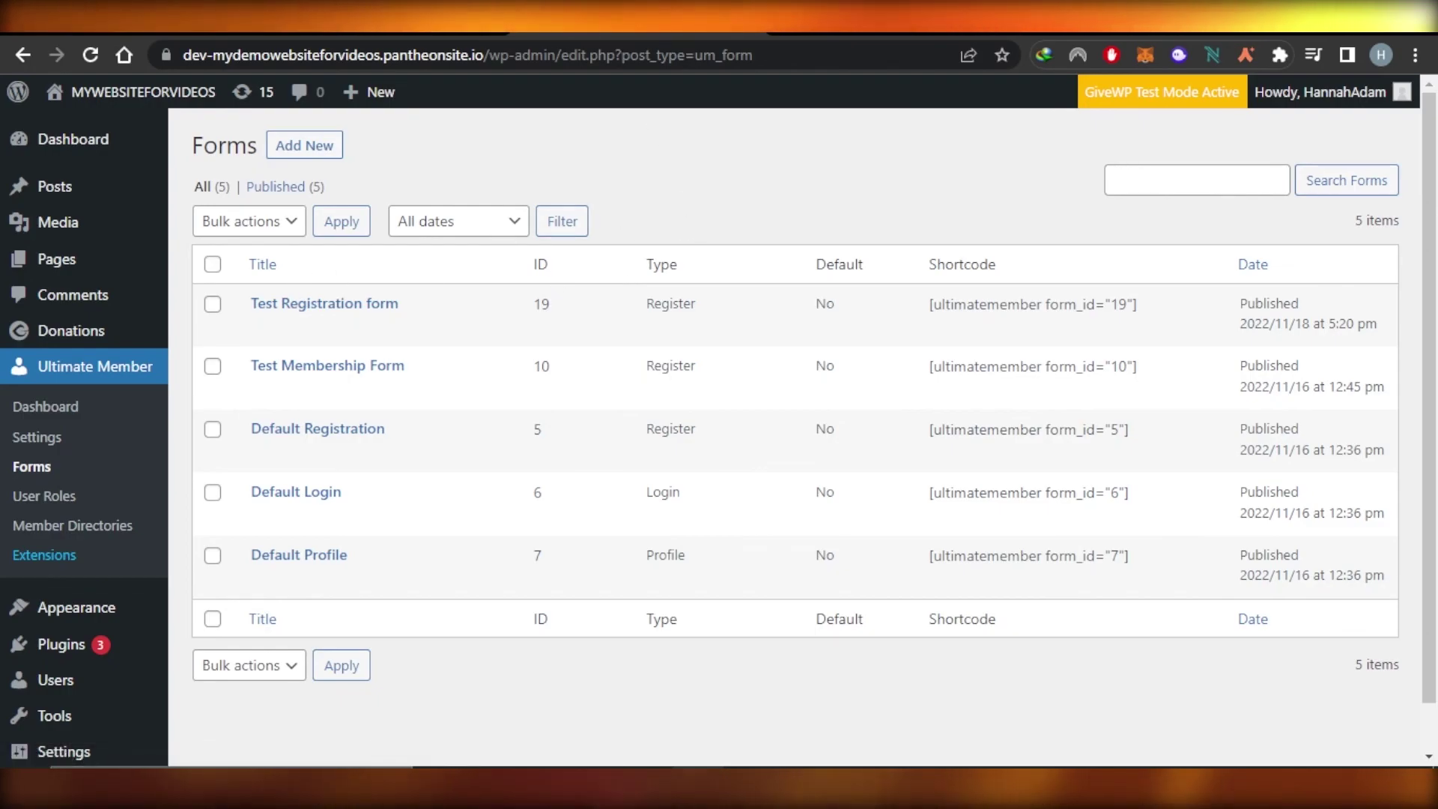
# Edit Test Registration form and scroll to its First Name, Last Name, Username, Facebook, Country fields.
pyautogui.moveTo(334, 299)
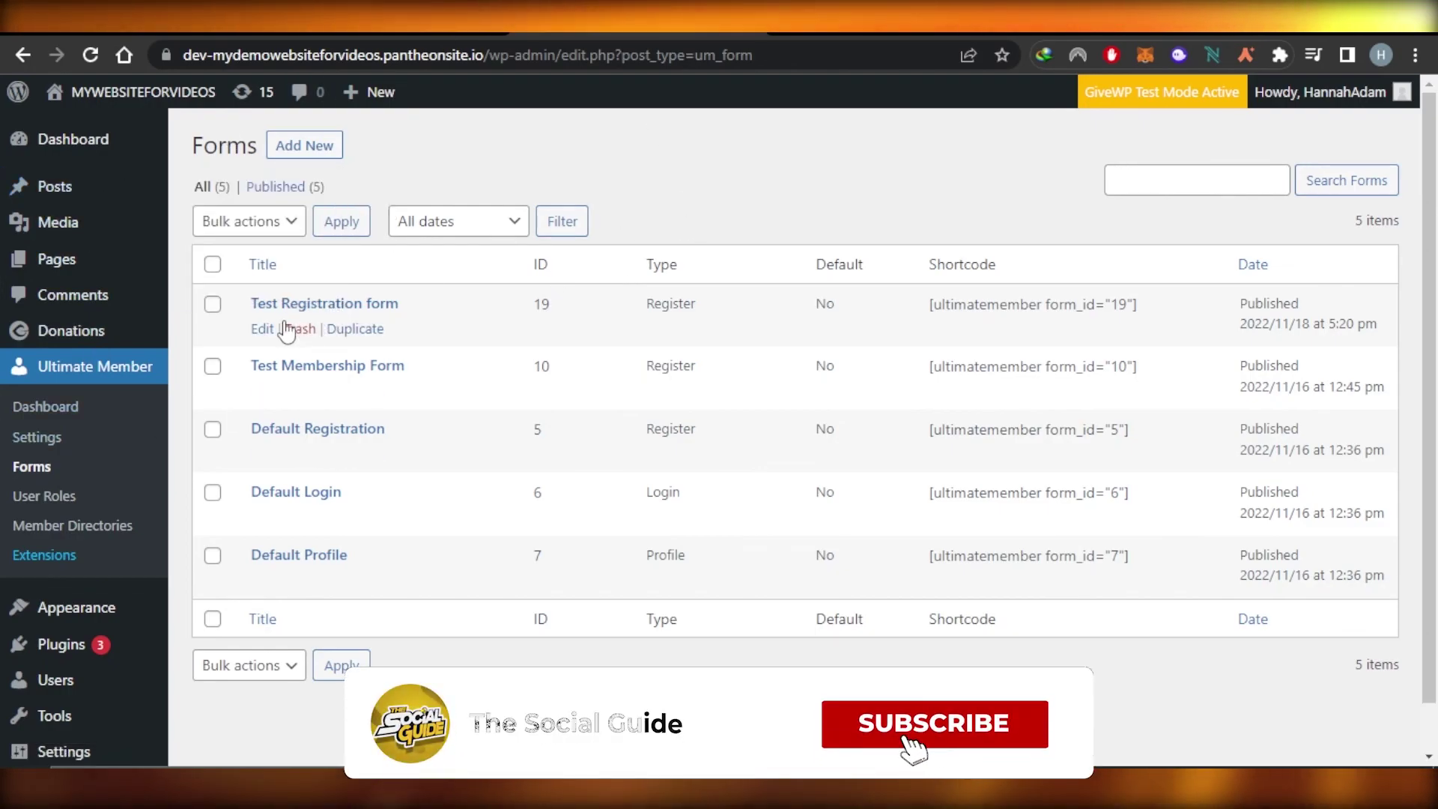
pyautogui.click(262, 329)
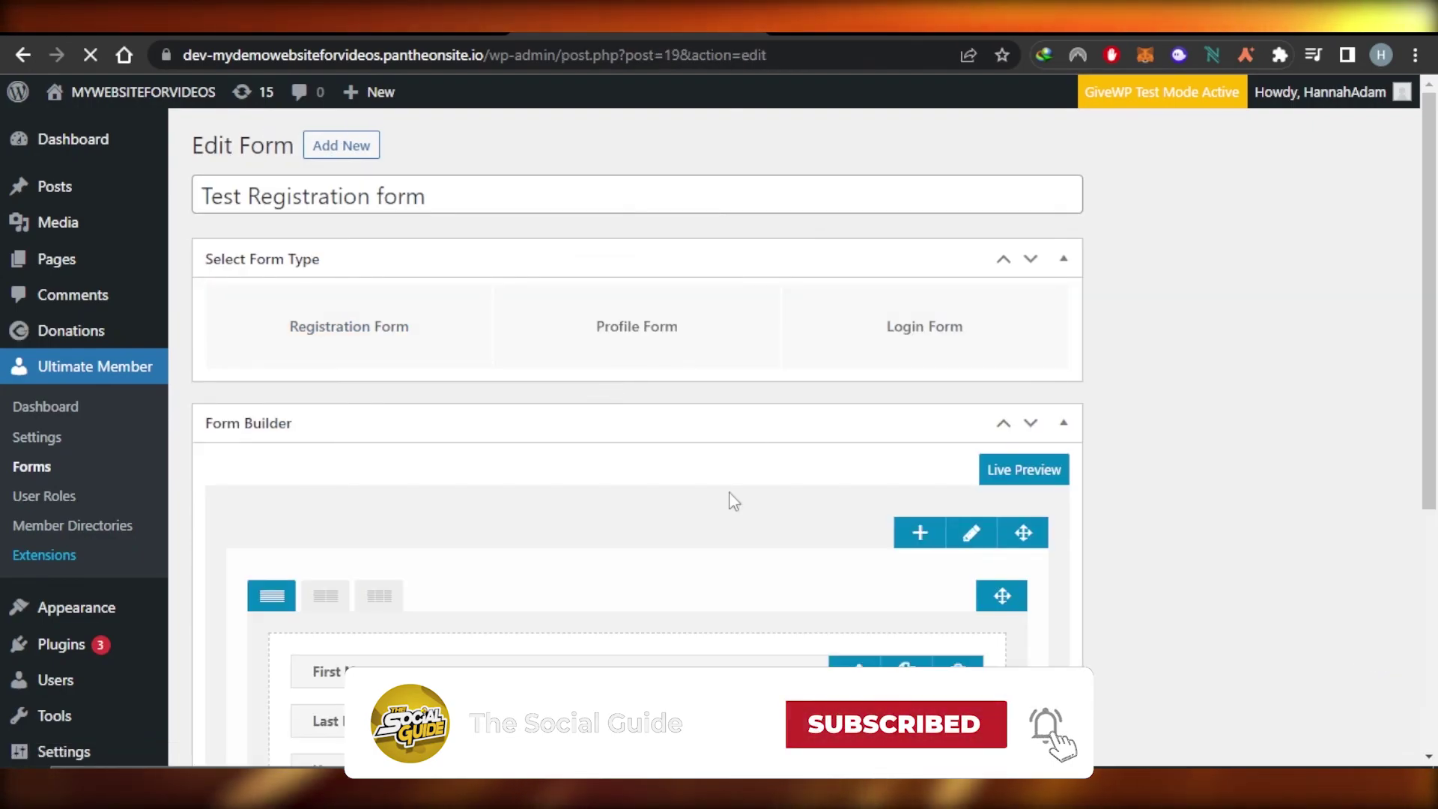
pyautogui.scroll(-5, 884, 476)
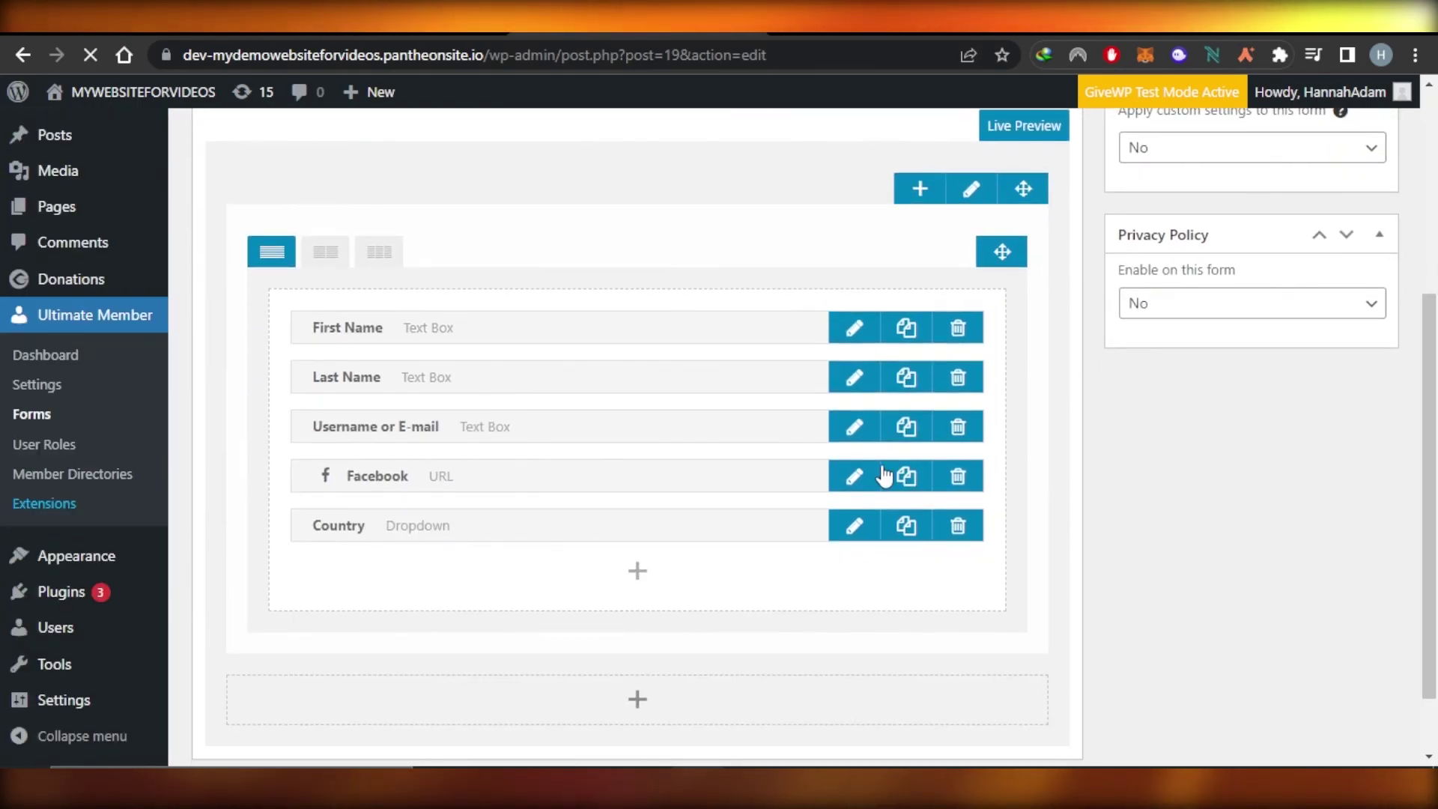